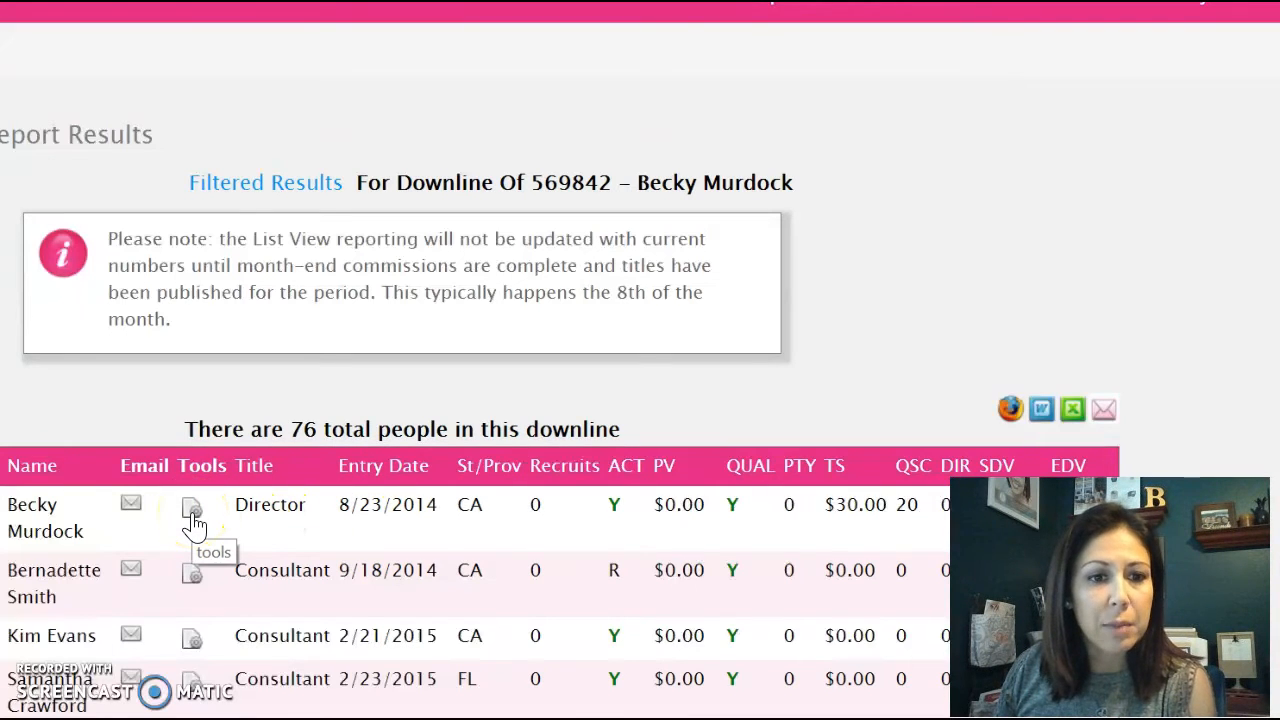
Open the downline statistics of the Director listed first in the report and display their Personal Volume History.
{"action": "mouse_move", "coordinate": [193, 525]}
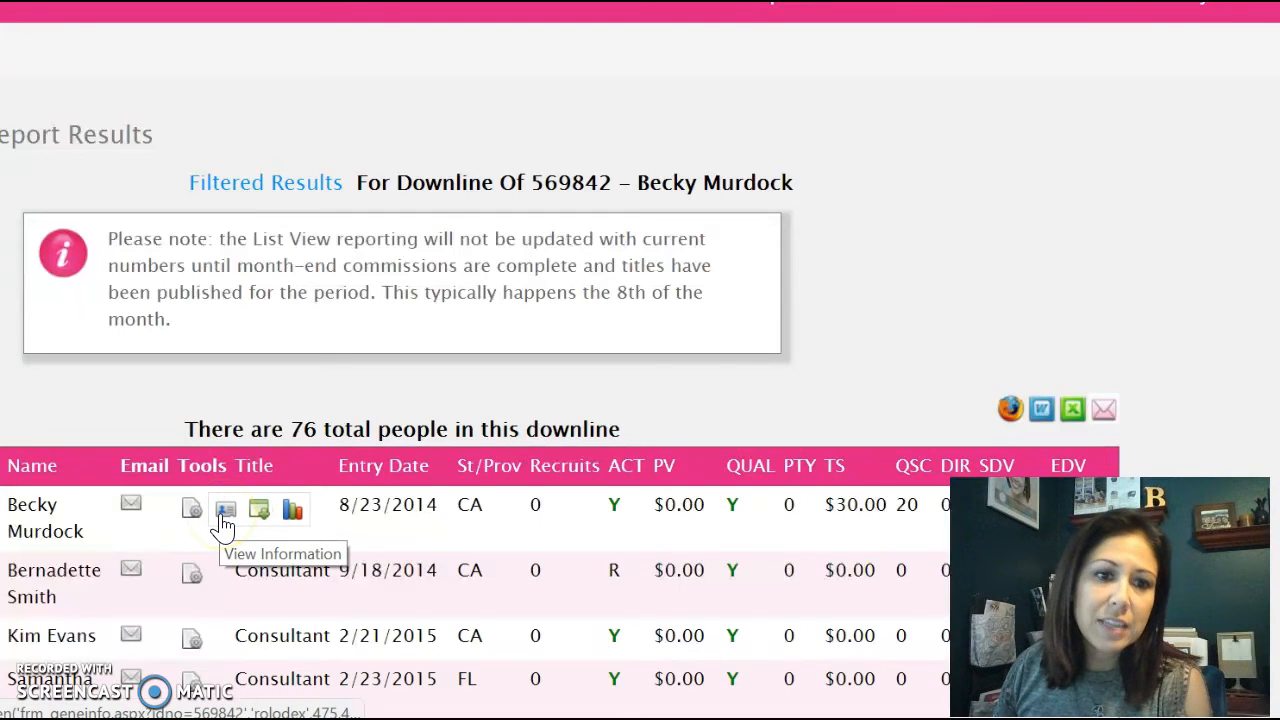
{"action": "left_click", "coordinate": [294, 512]}
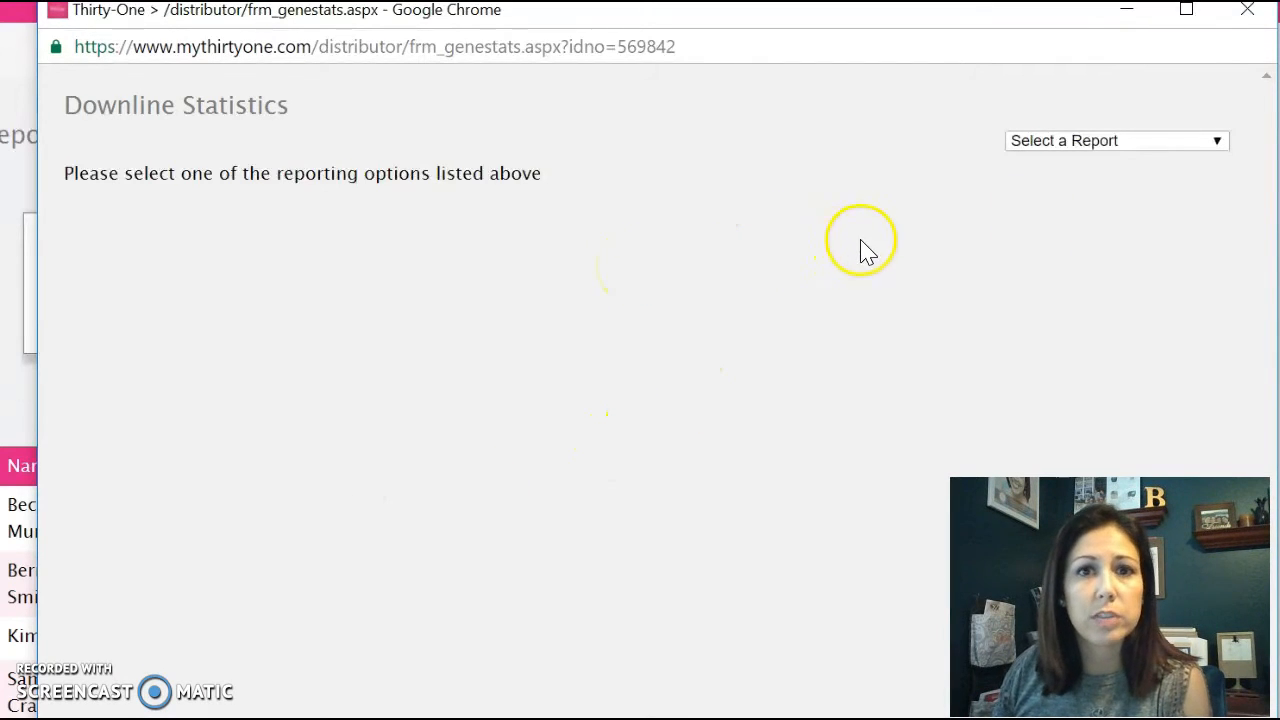
{"action": "left_click", "coordinate": [1110, 157]}
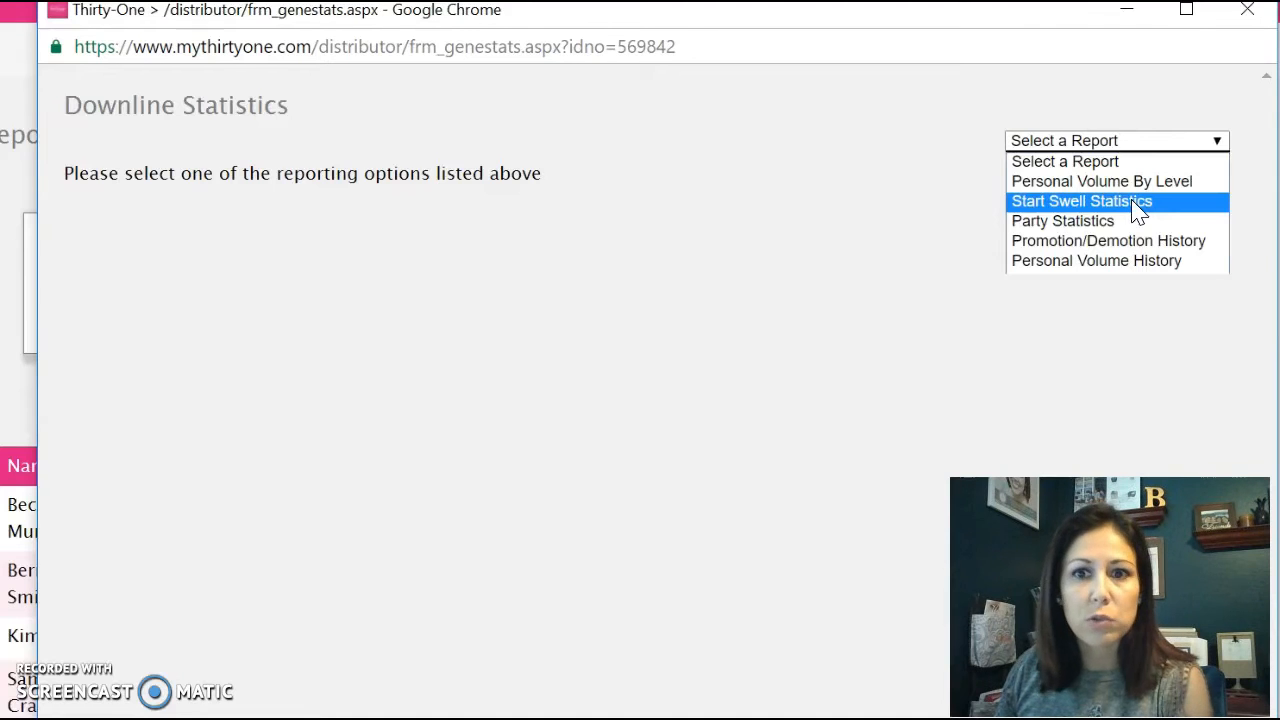
{"action": "left_click", "coordinate": [1108, 264]}
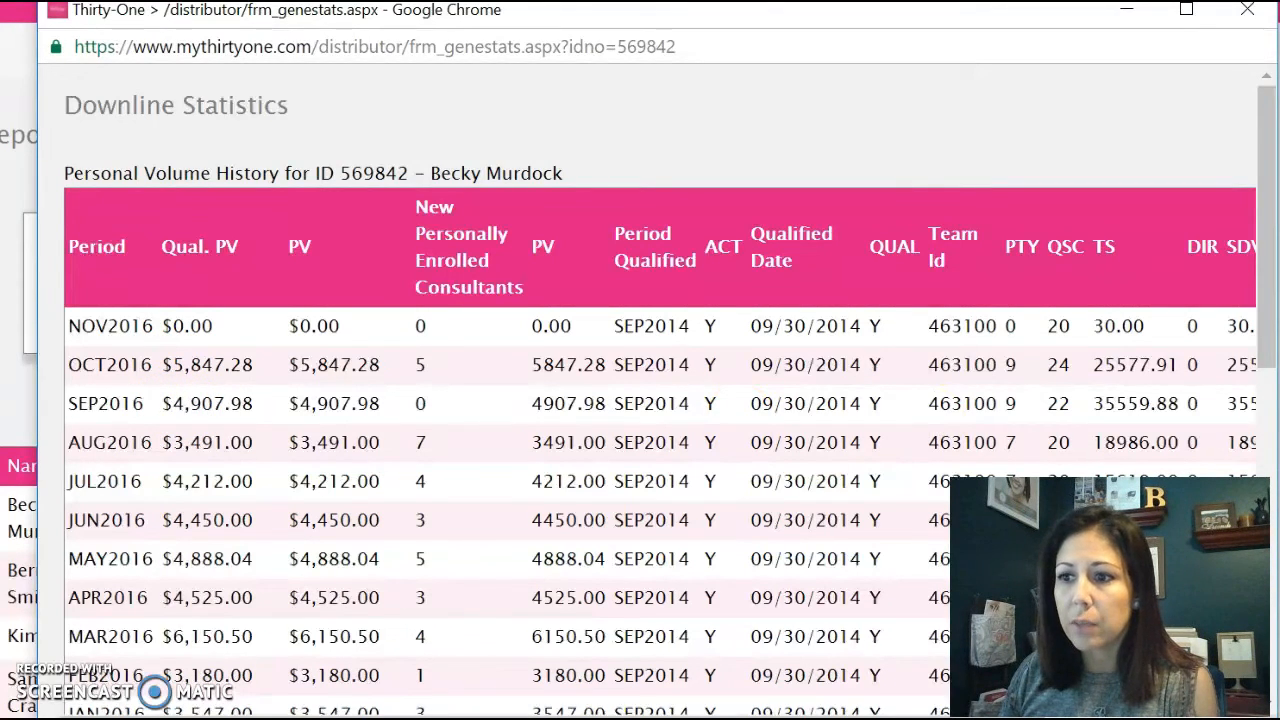
Switch to Calculator, place it over the report's first columns, and subtract 56 and 100 from 200.
{"action": "left_click_drag", "start_coordinate": [683, 16], "coordinate": [229, 272]}
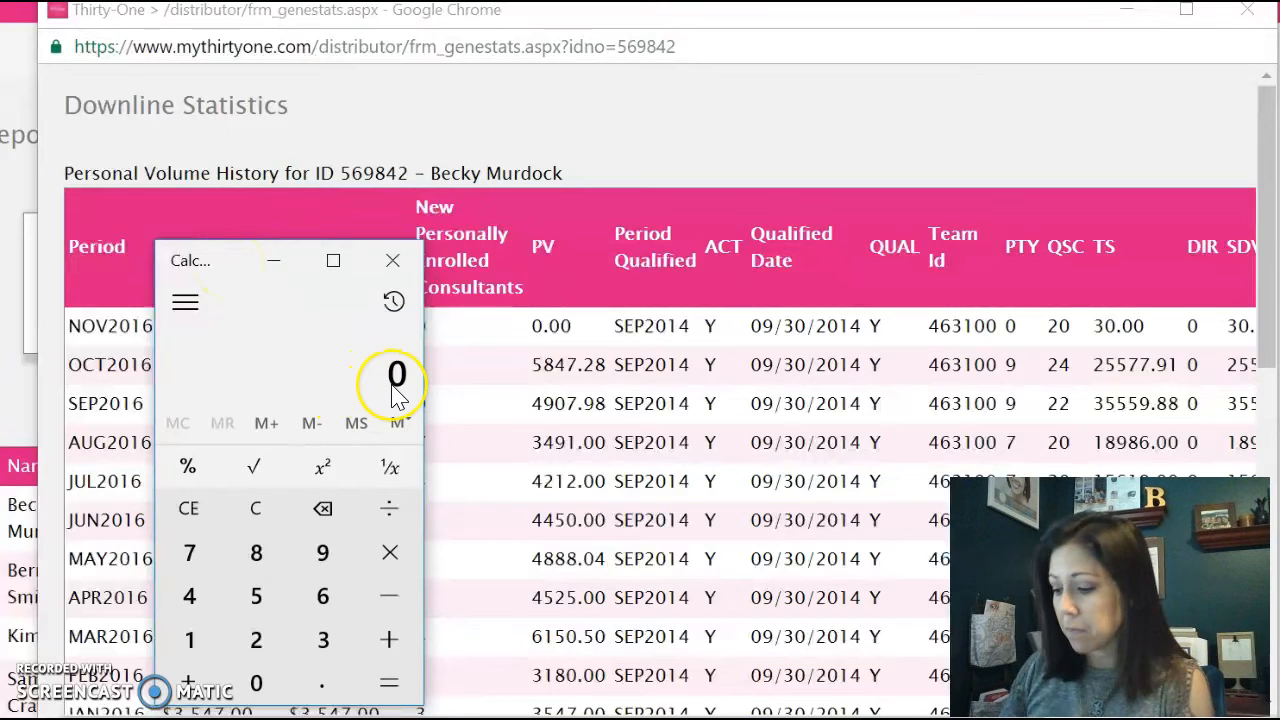
{"action": "type", "text": "200"}
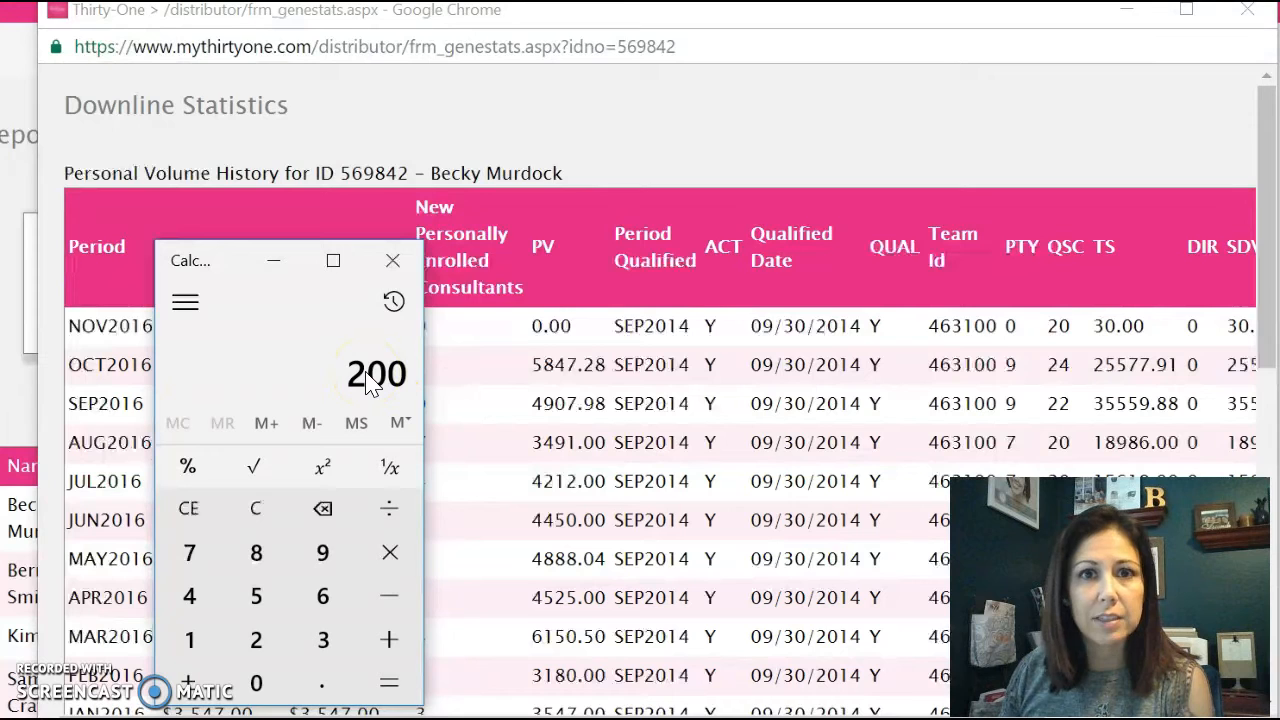
{"action": "key", "text": "minus"}
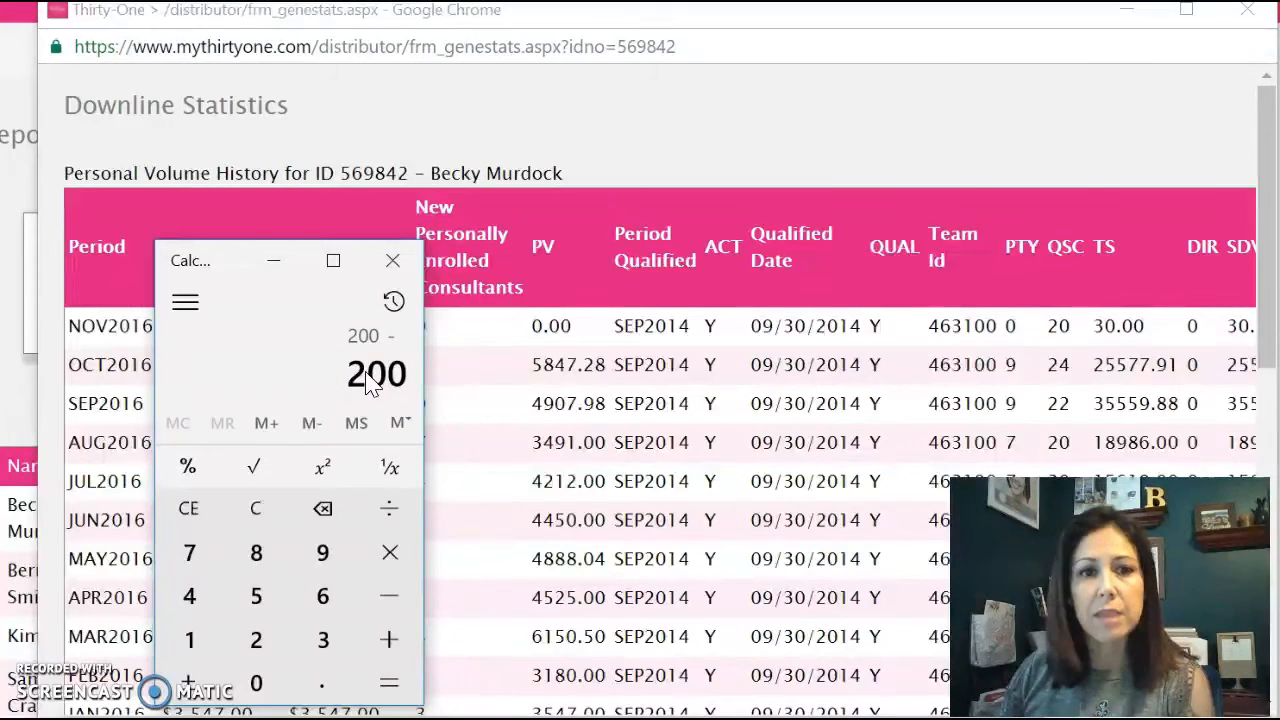
{"action": "type", "text": "56"}
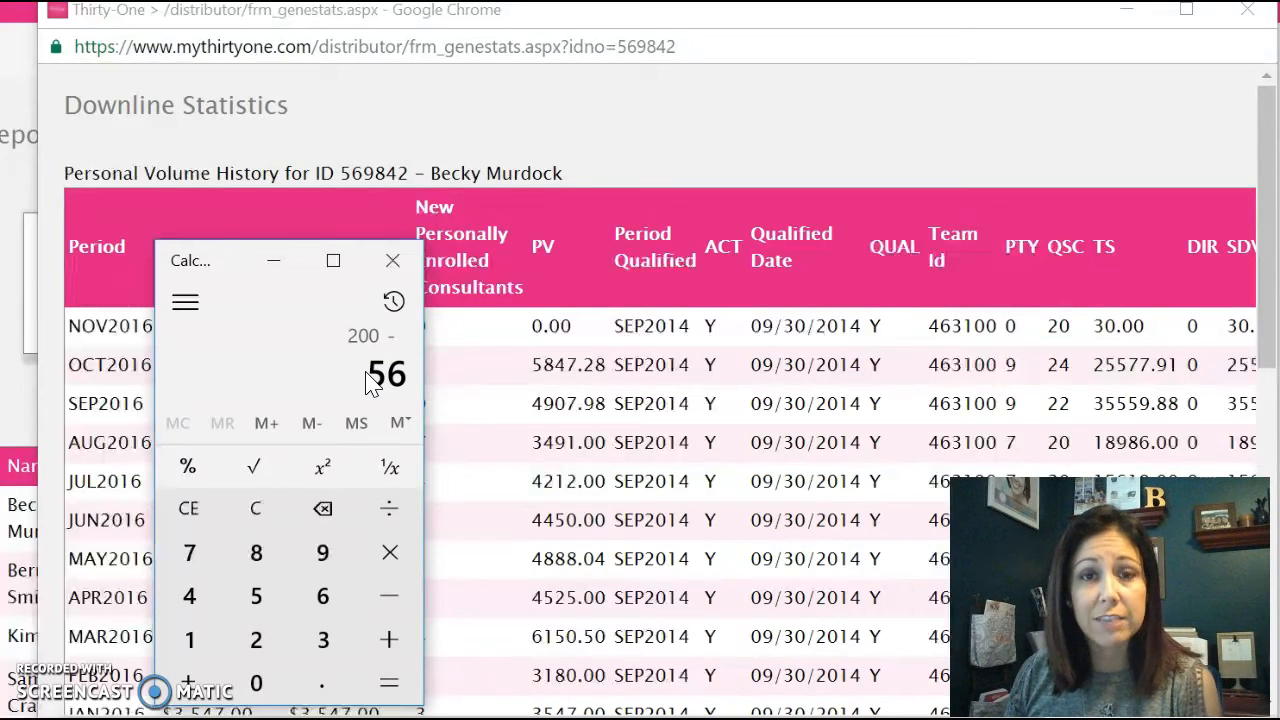
{"action": "key", "text": "Return"}
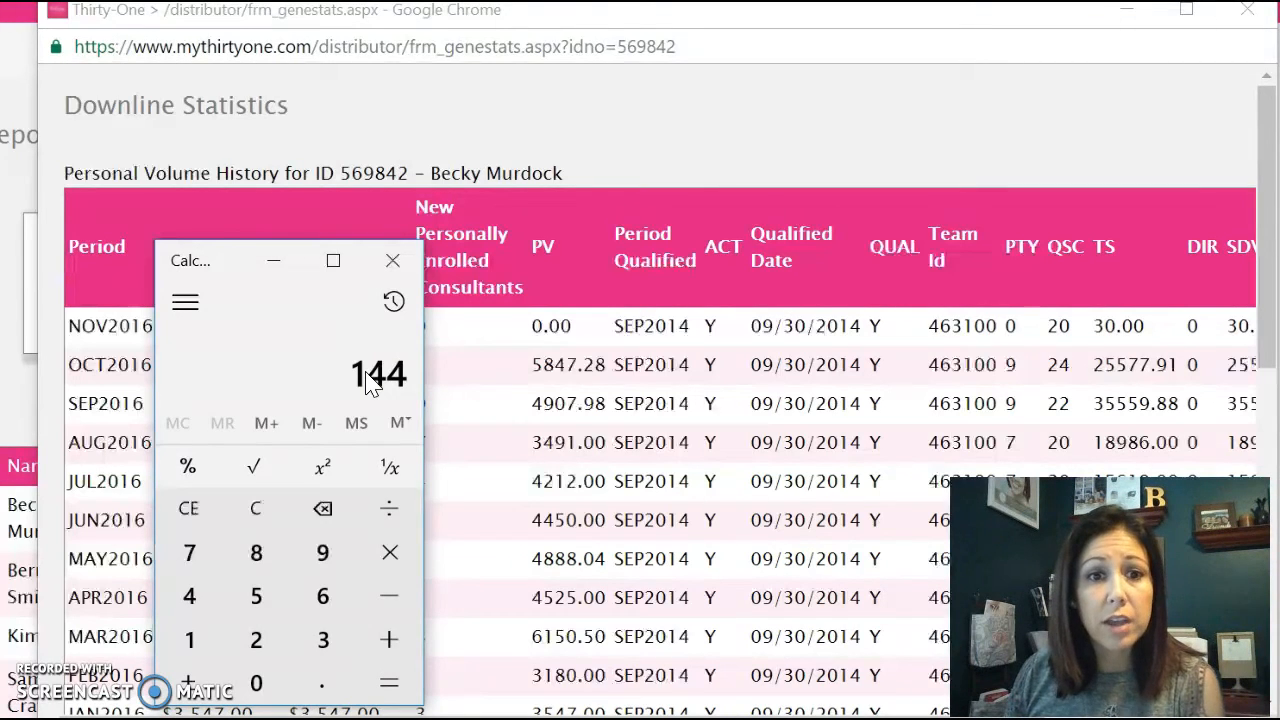
{"action": "key", "text": "minus"}
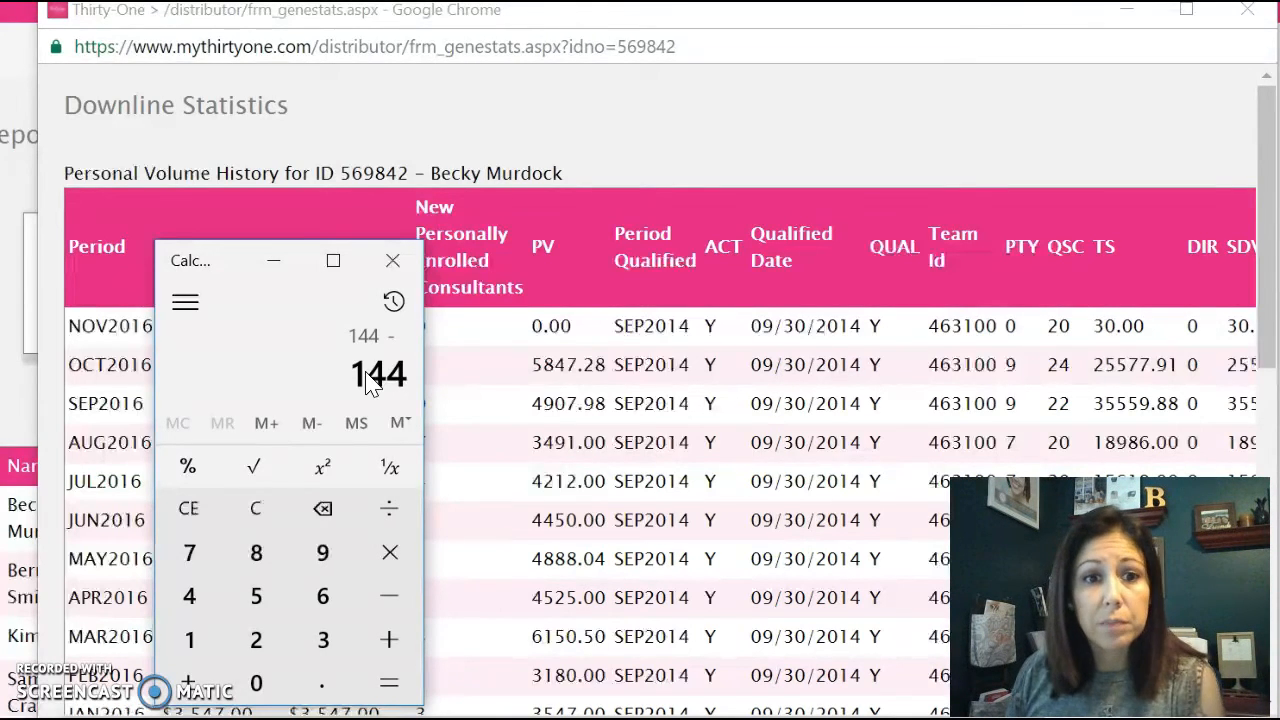
{"action": "key", "text": "1"}
{"action": "key", "text": "Return"}
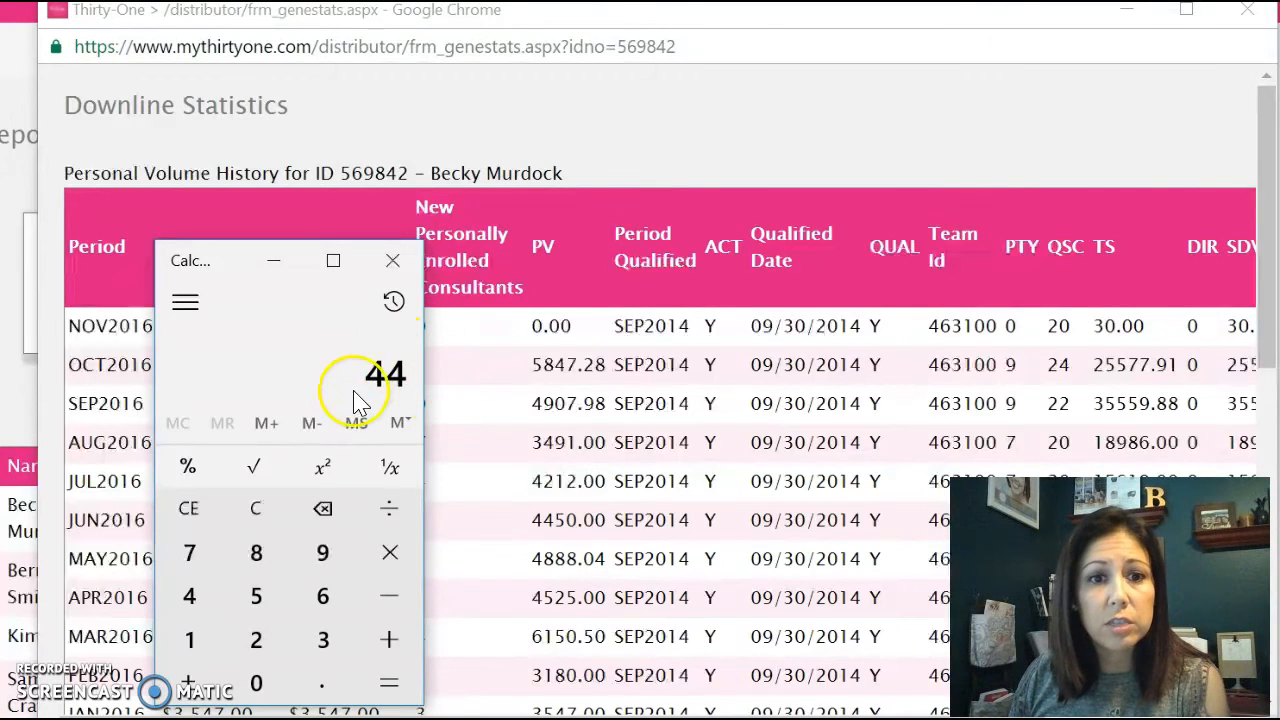
{"action": "left_click", "coordinate": [397, 420]}
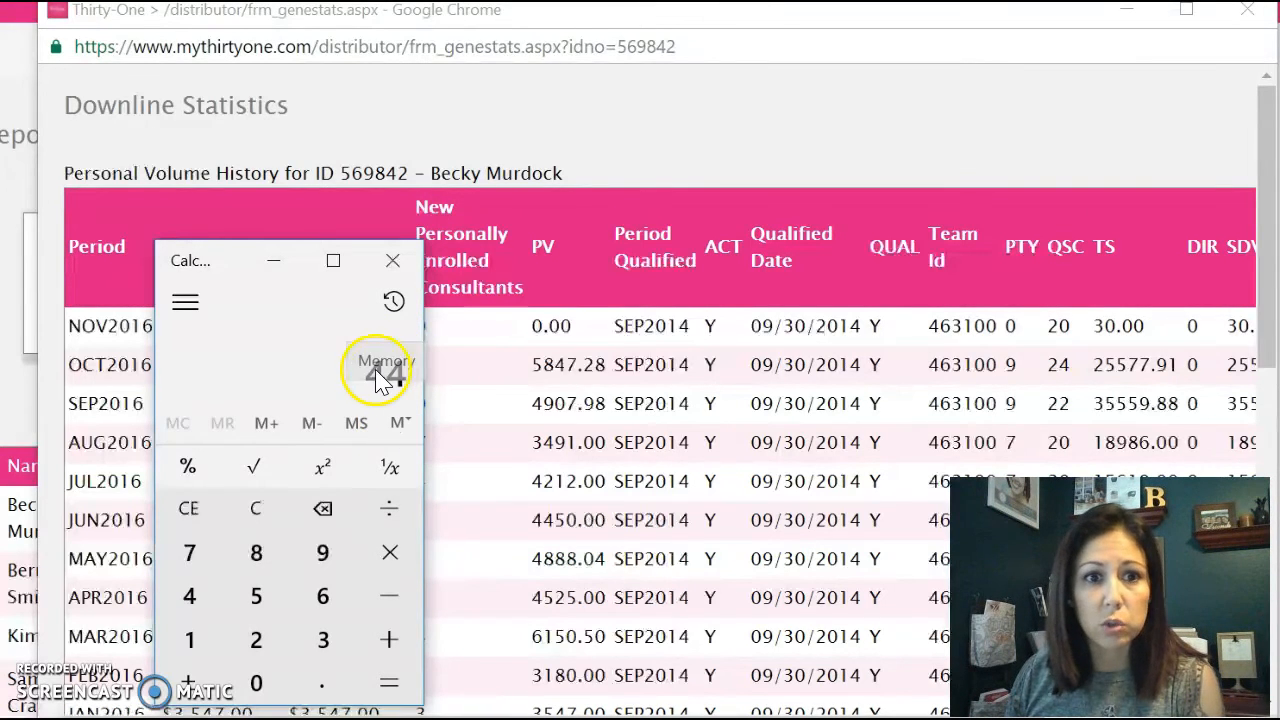
Clear the calculator and subtract 127 and 57 from 200.
{"action": "left_click", "coordinate": [265, 510]}
{"action": "type", "text": "200"}
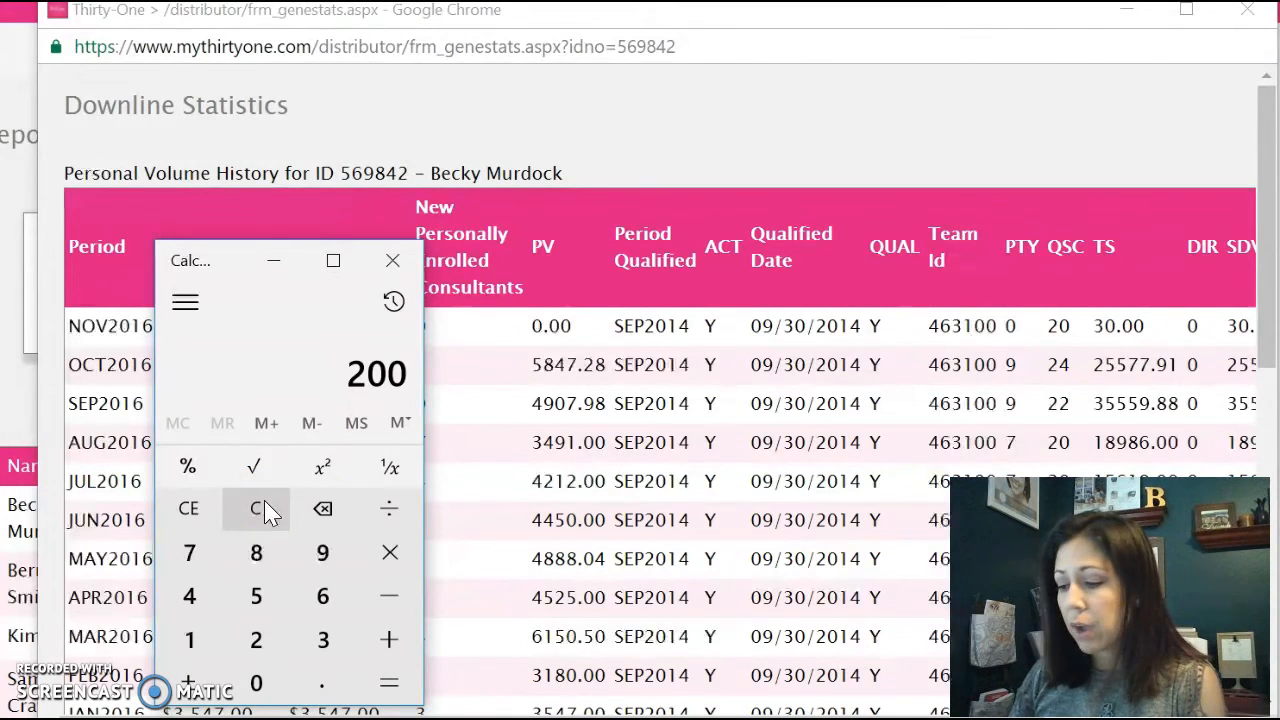
{"action": "key", "text": "minus"}
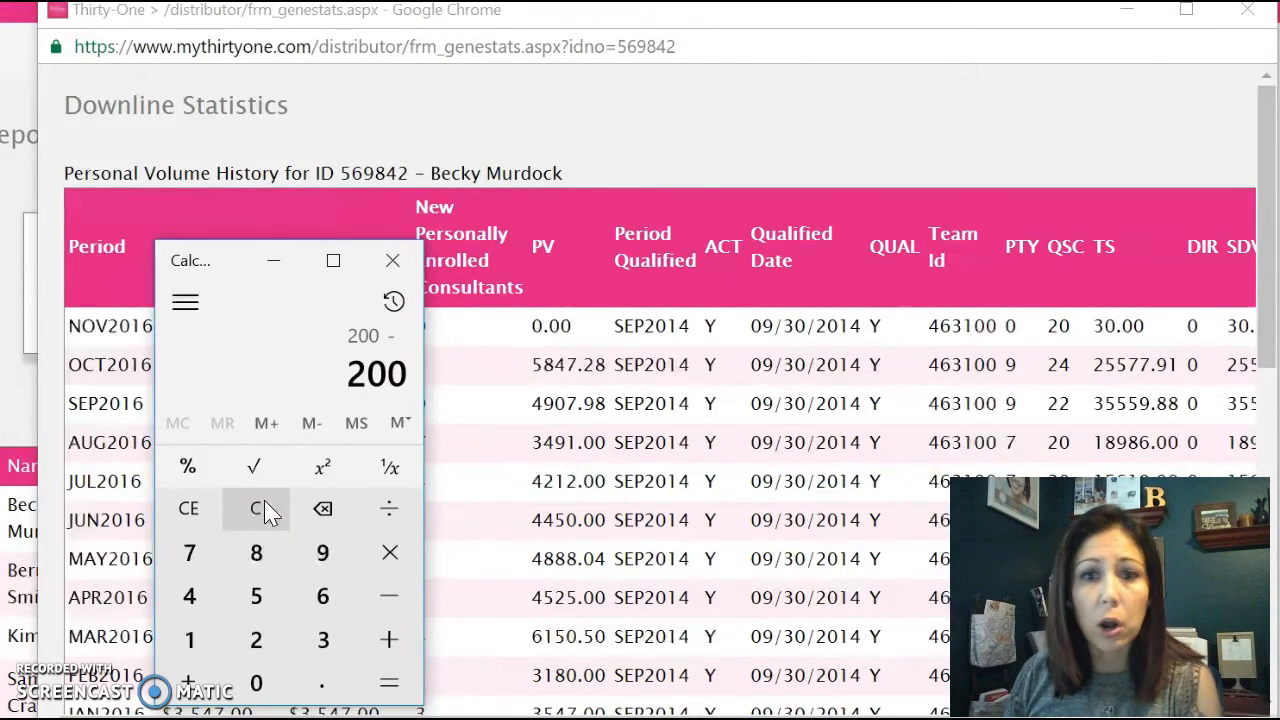
{"action": "type", "text": "12"}
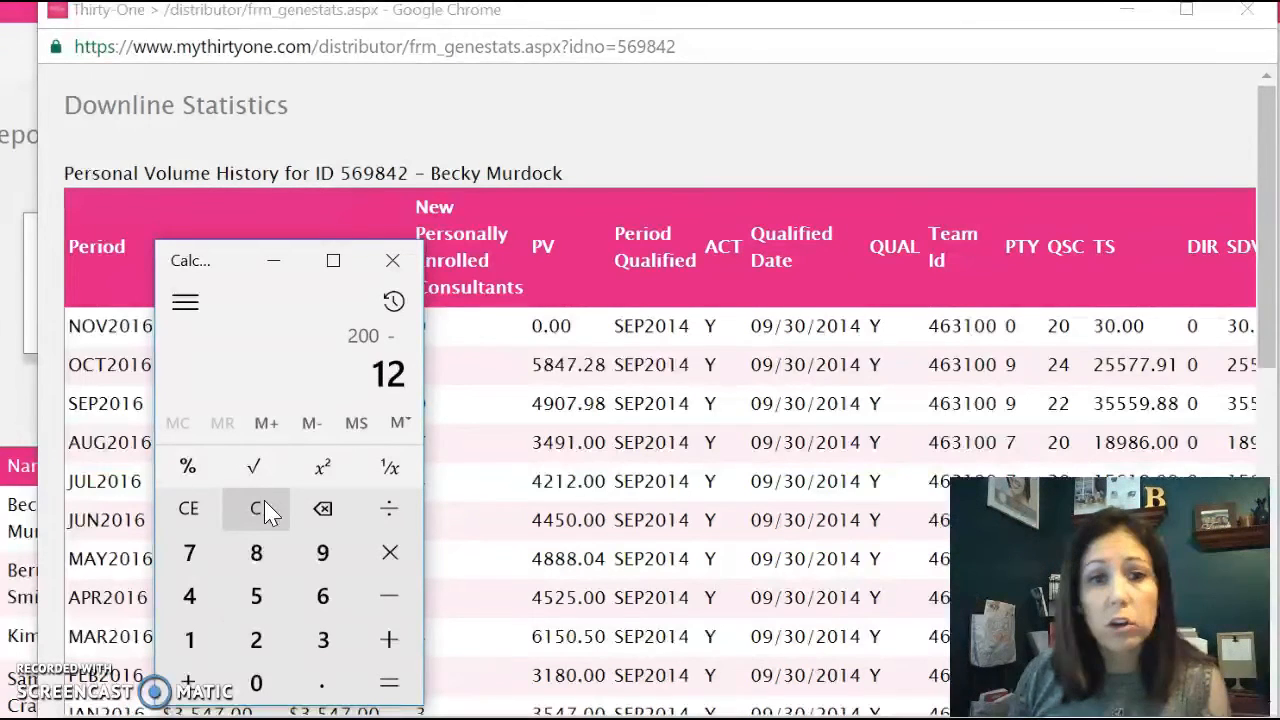
{"action": "type", "text": "7"}
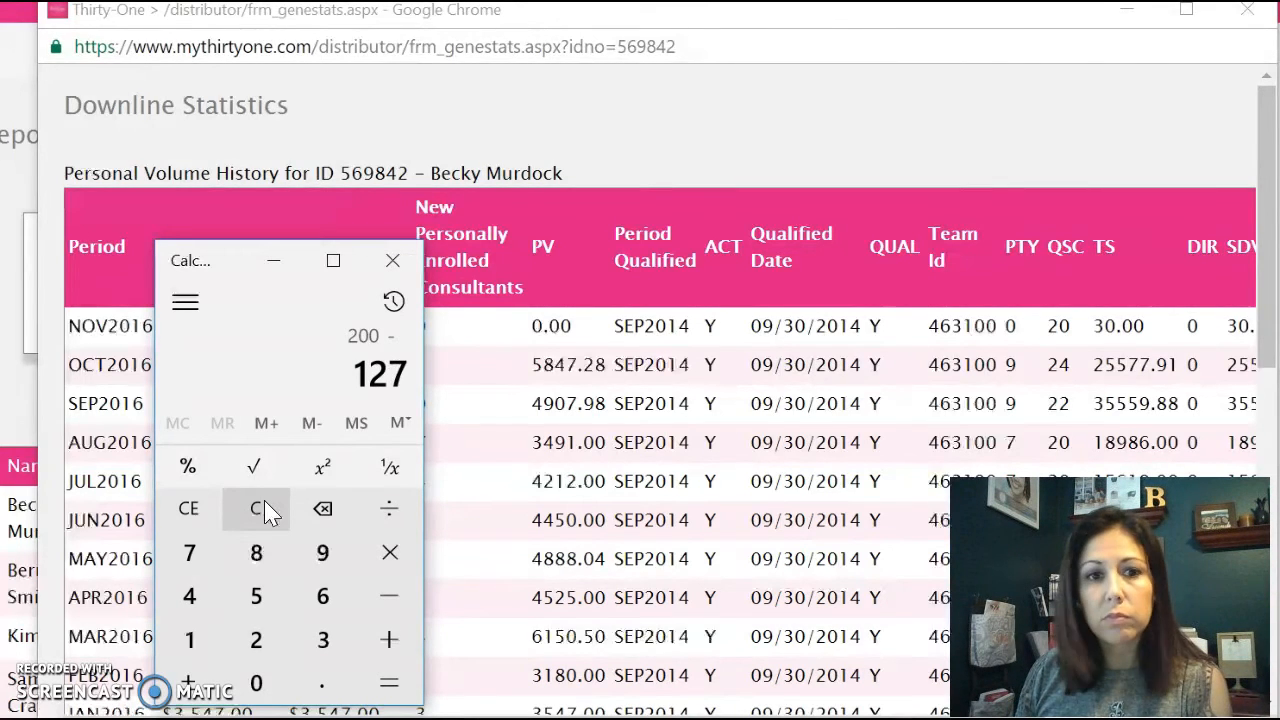
{"action": "key", "text": "Return"}
{"action": "key", "text": "minus"}
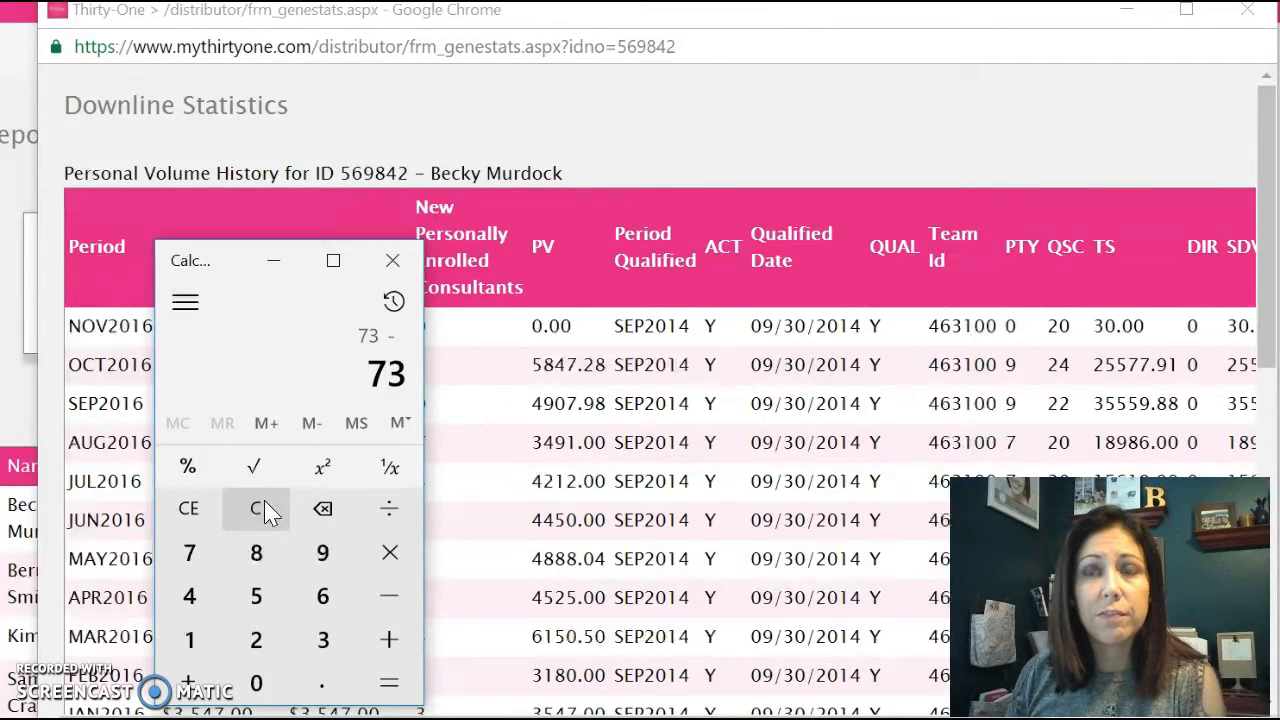
{"action": "type", "text": "57"}
{"action": "key", "text": "Return"}
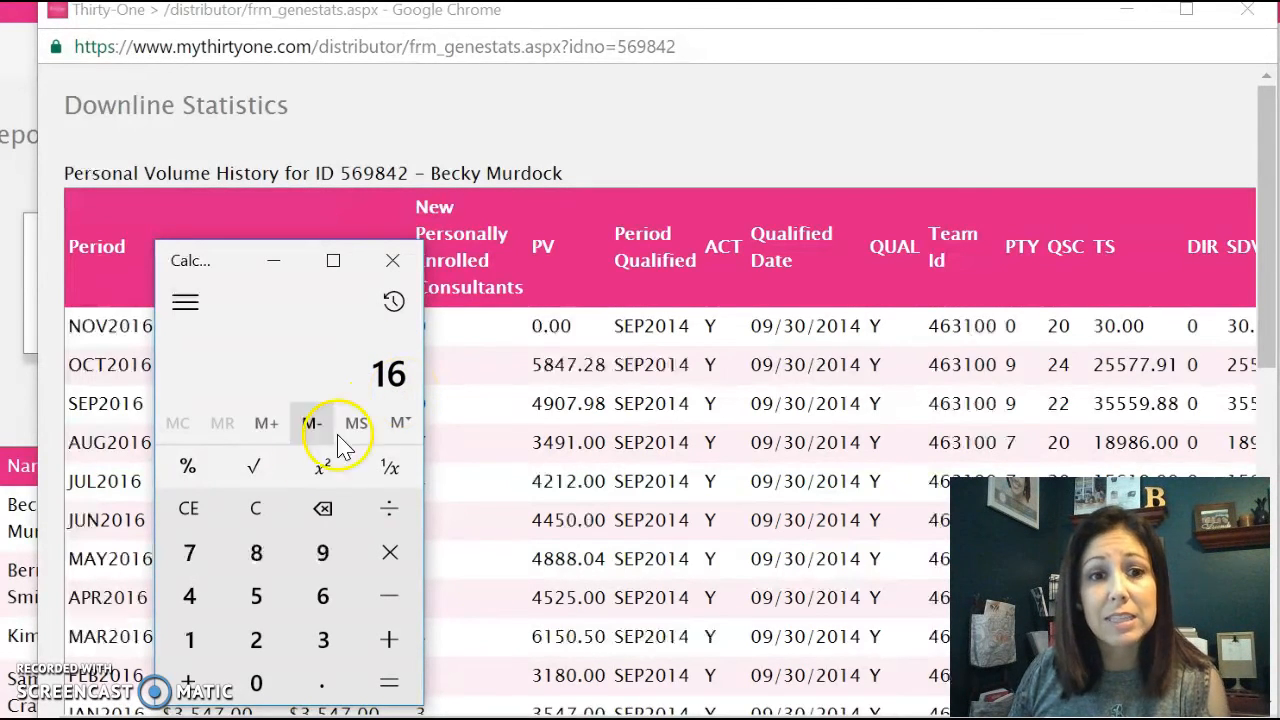
Clear the calculator and subtract 1127 and 942 from 3000.
{"action": "left_click", "coordinate": [283, 506]}
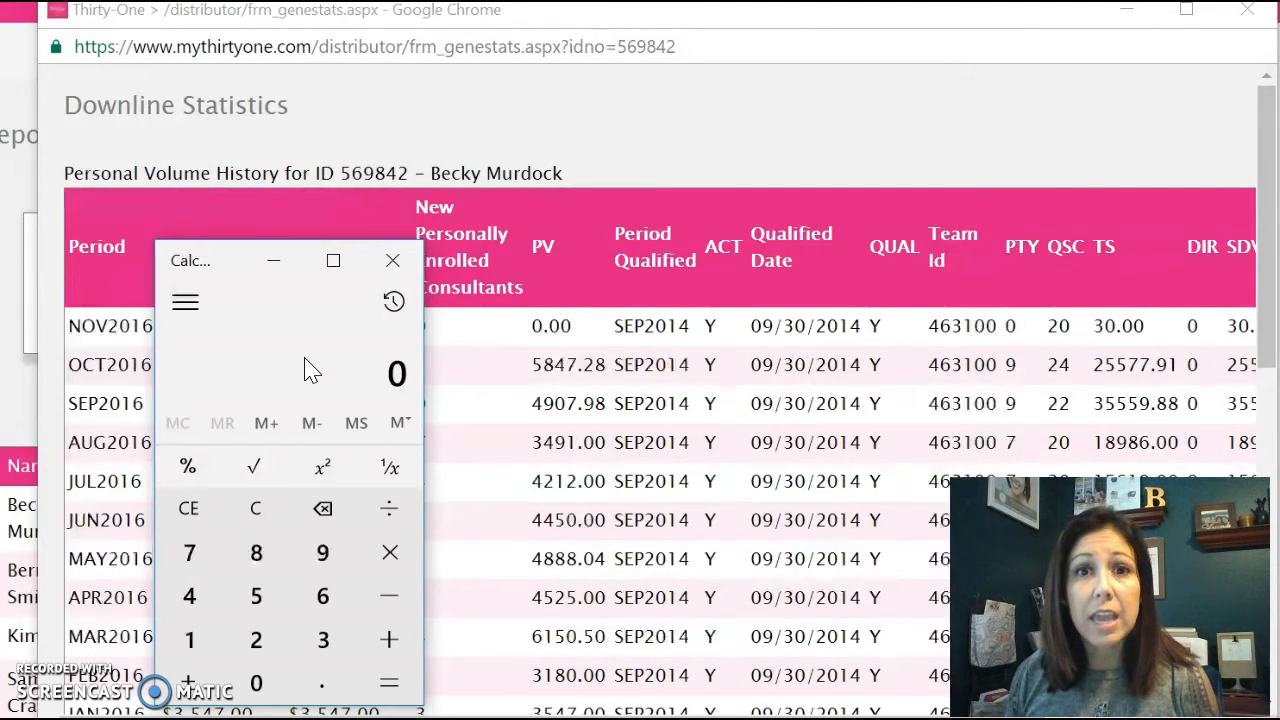
{"action": "type", "text": "3000"}
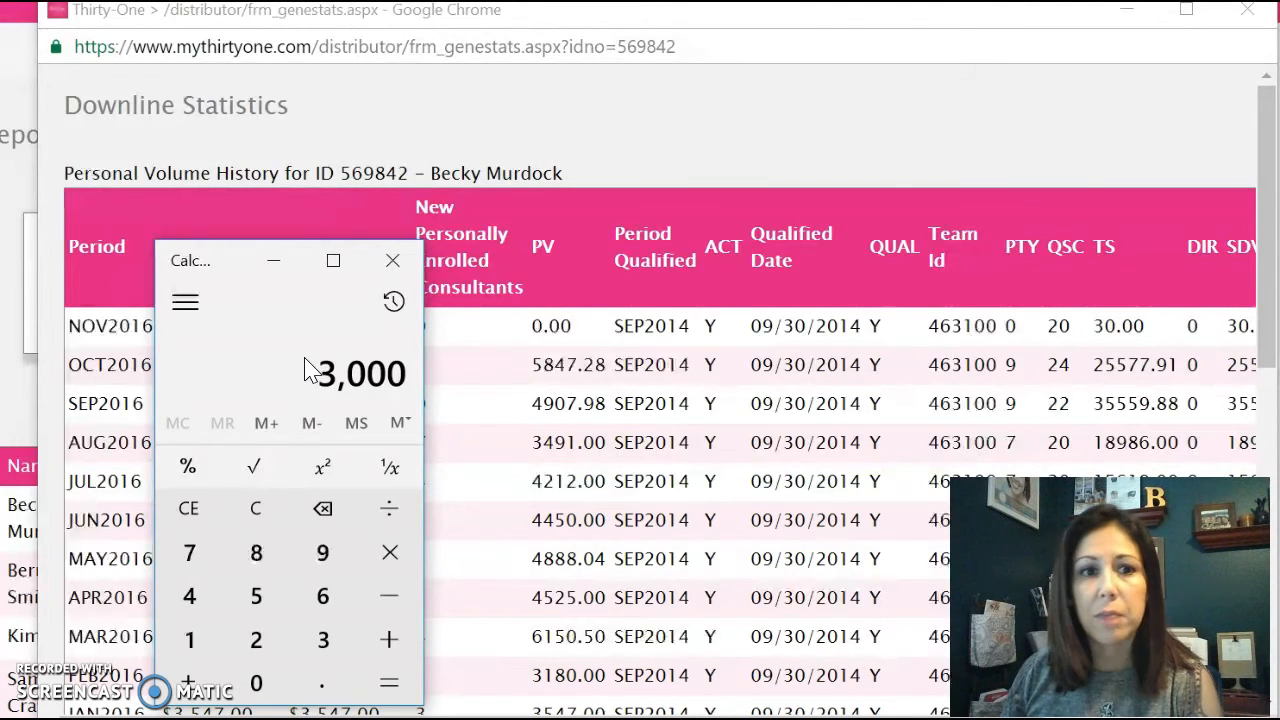
{"action": "key", "text": "minus"}
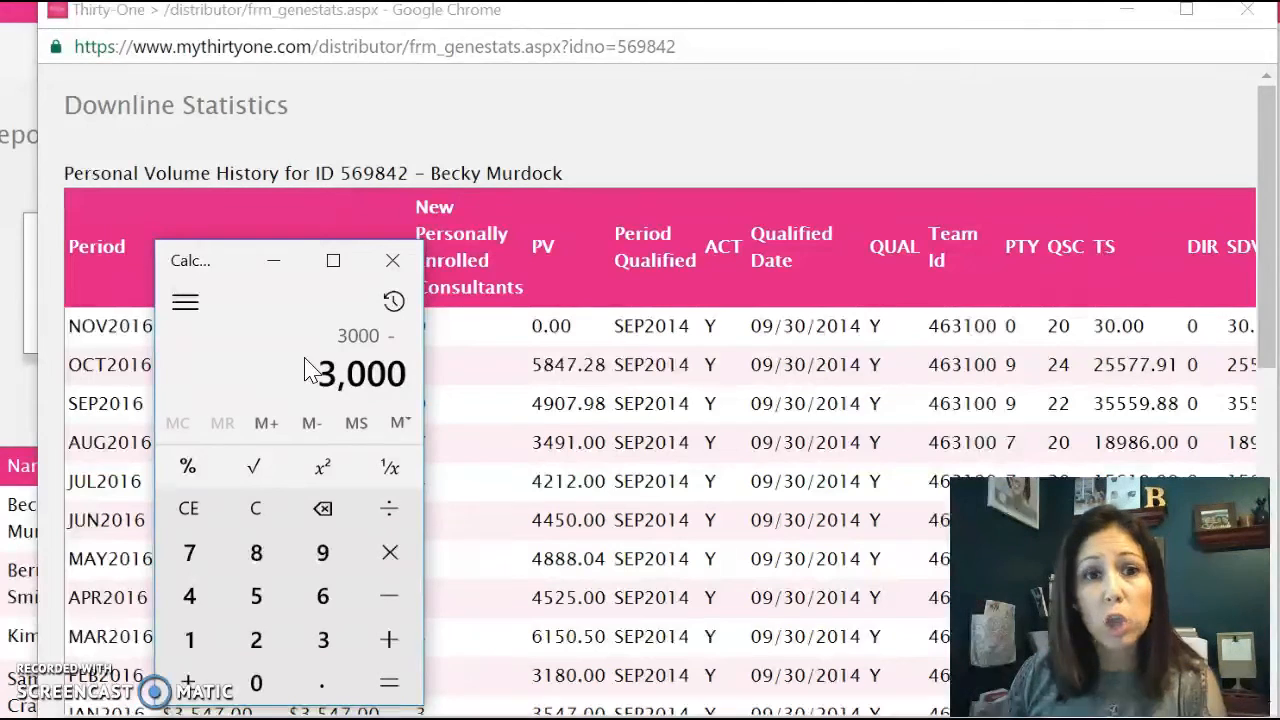
{"action": "type", "text": "1127"}
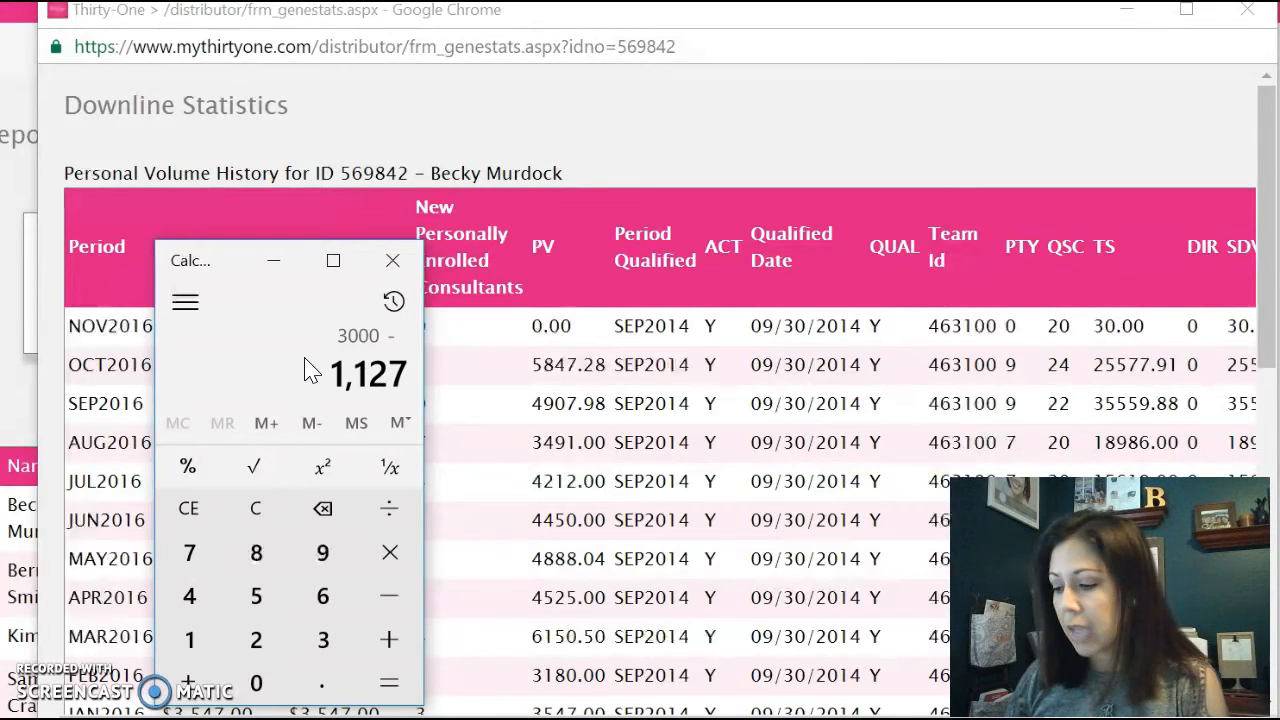
{"action": "key", "text": "Return"}
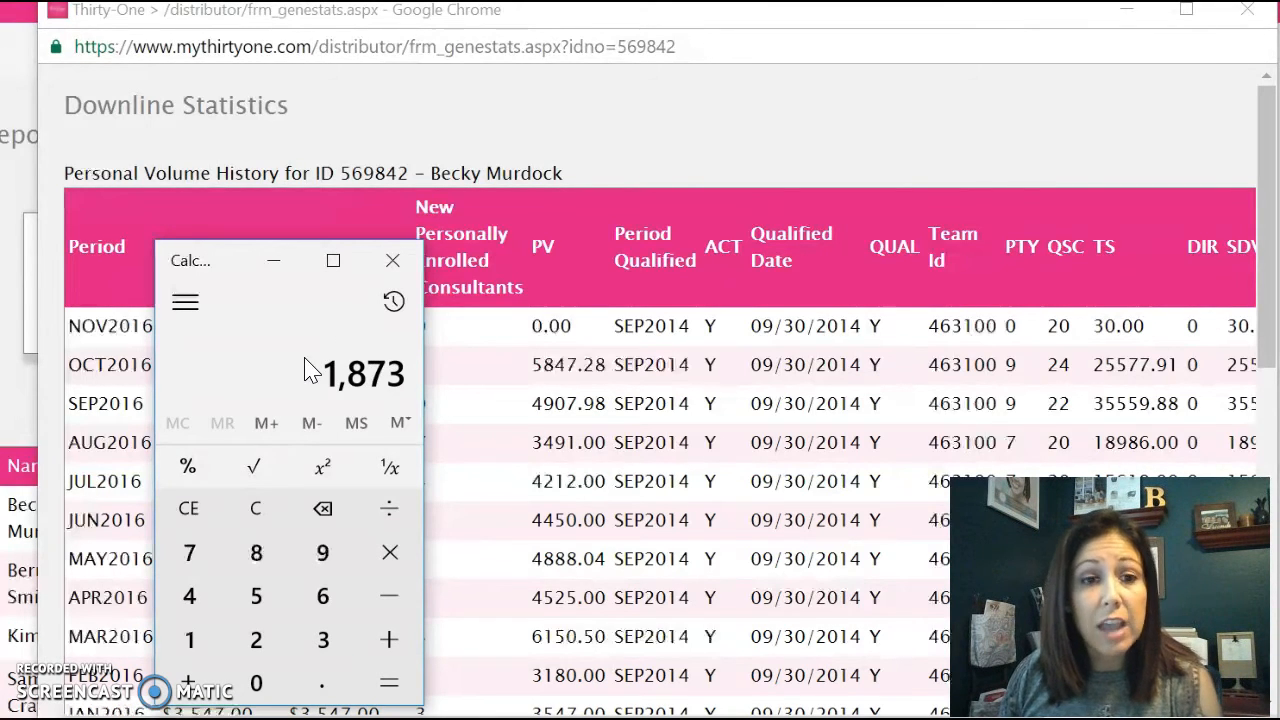
{"action": "type", "text": "-9"}
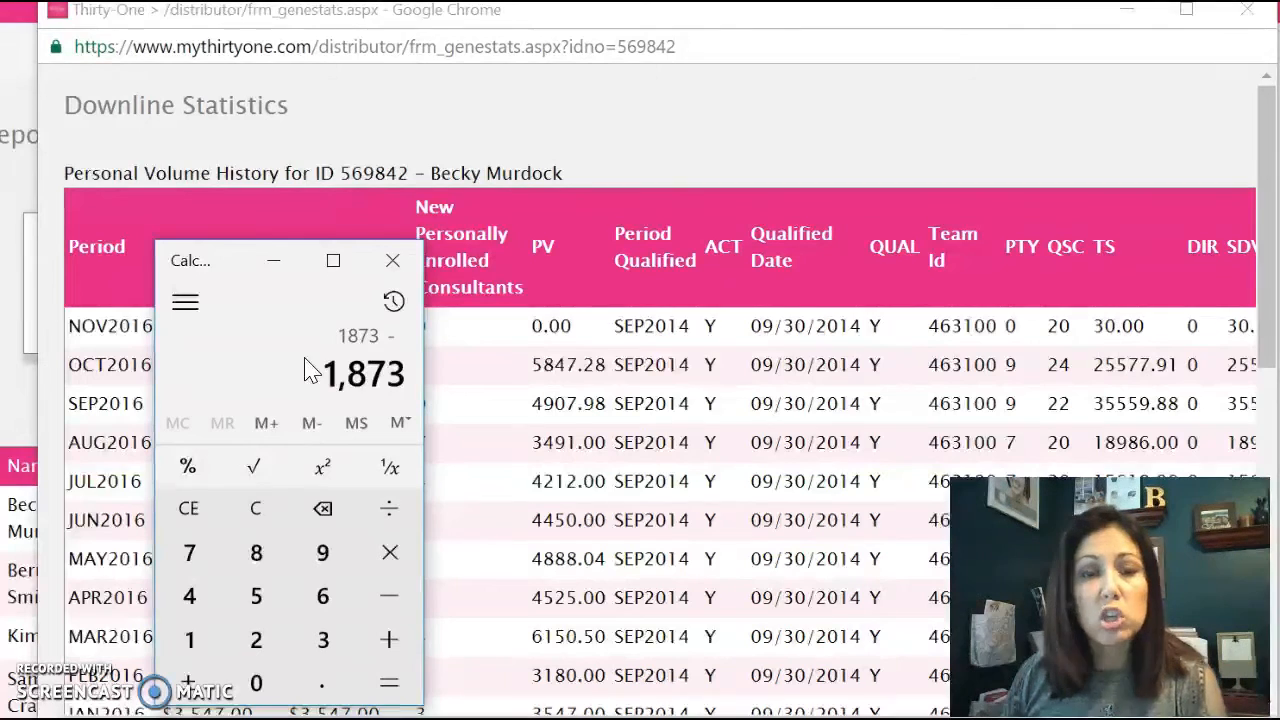
{"action": "type", "text": "42"}
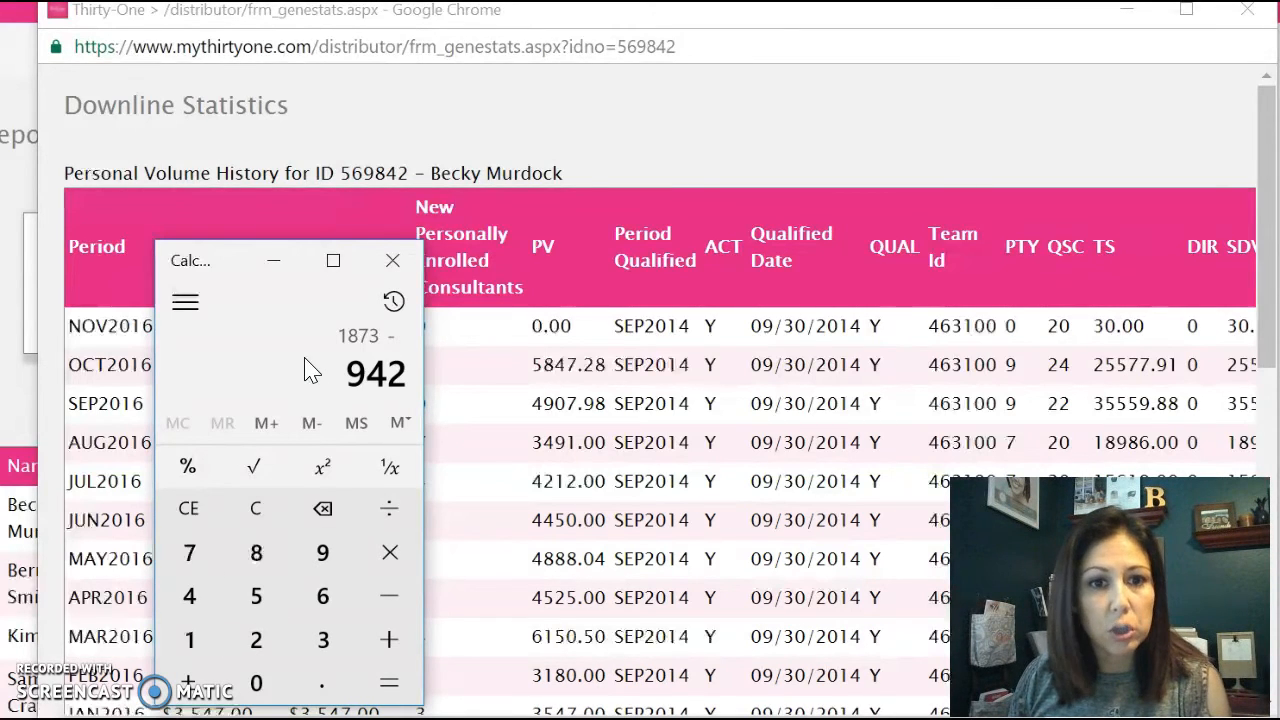
{"action": "key", "text": "Return"}
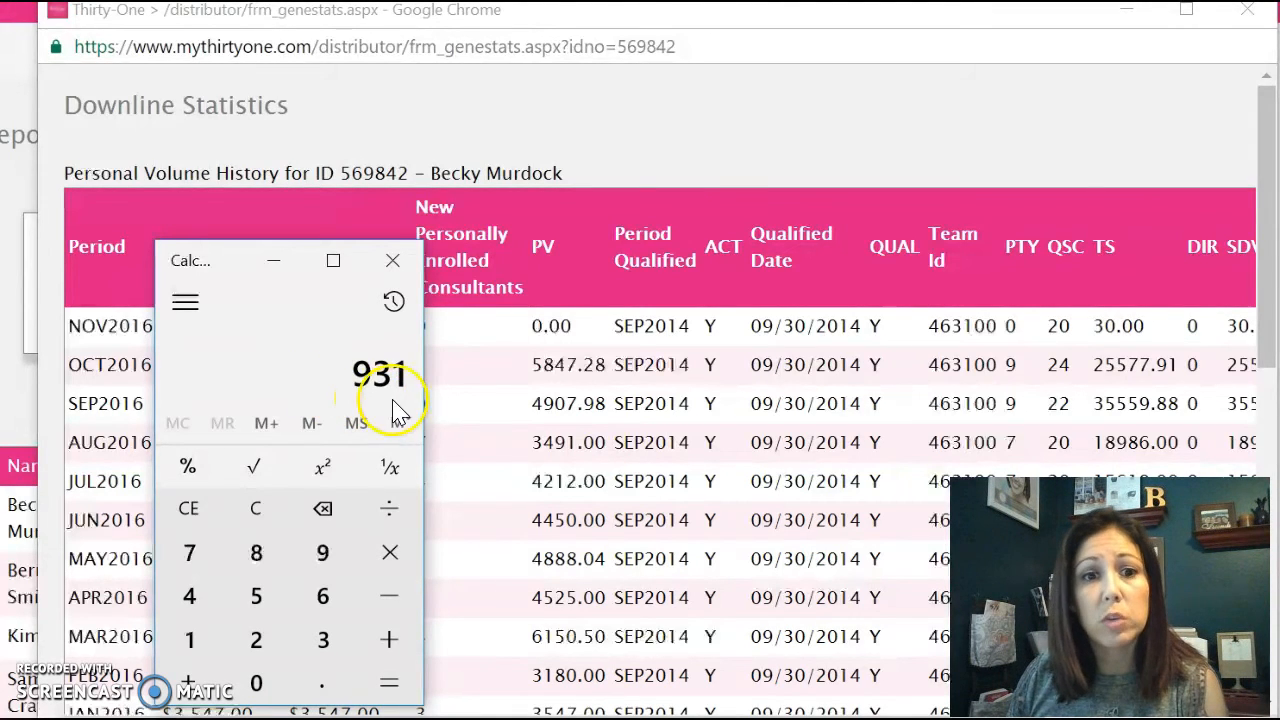
{"action": "left_click", "coordinate": [258, 508]}
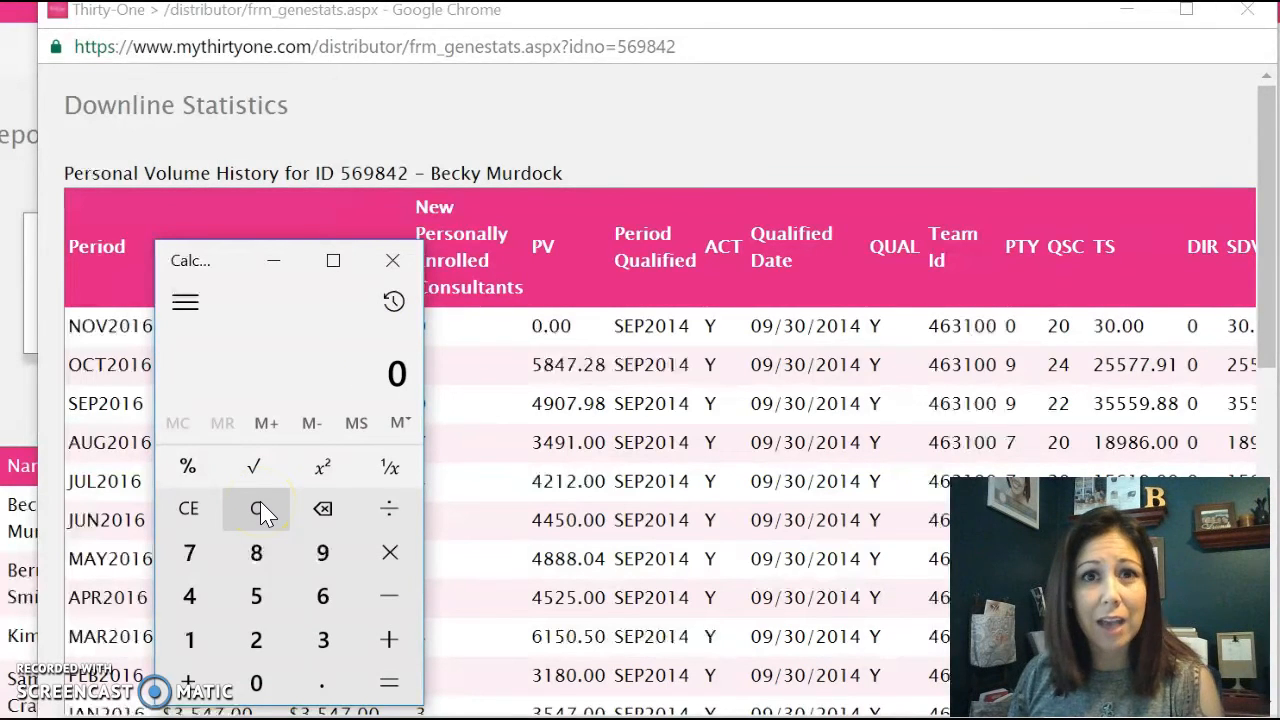
{"action": "type", "text": "3000"}
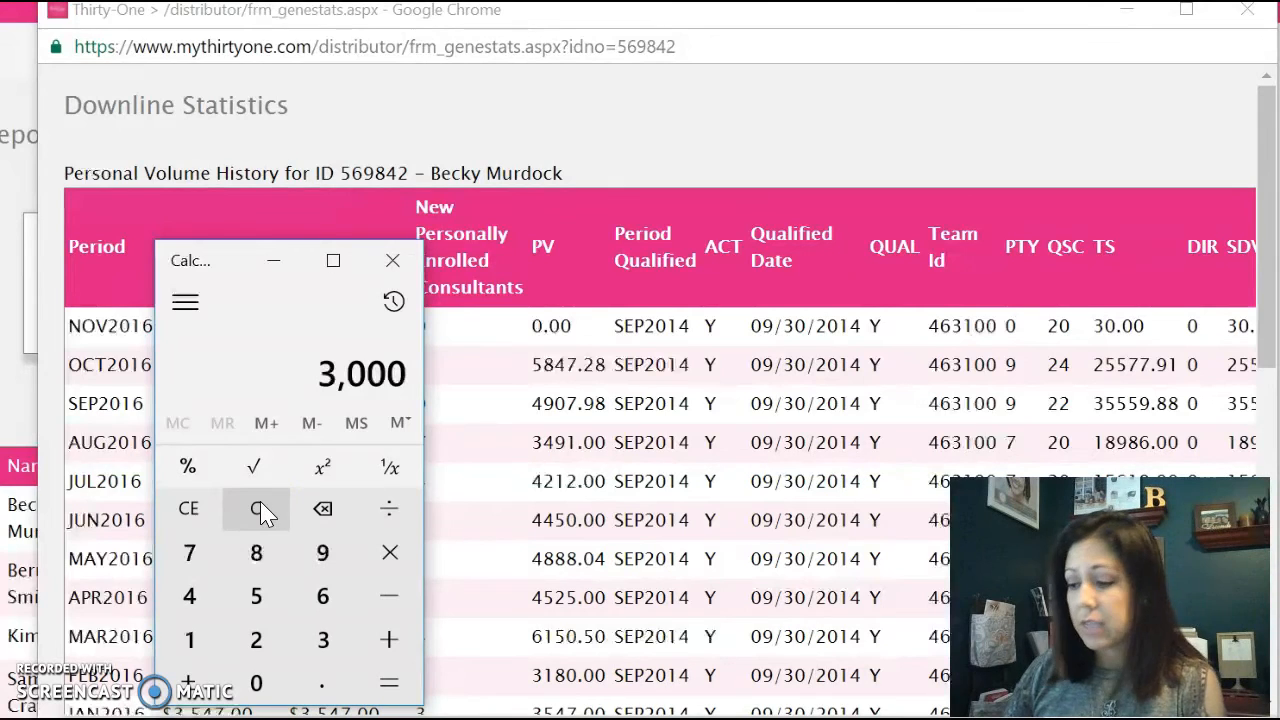
{"action": "key", "text": "minus"}
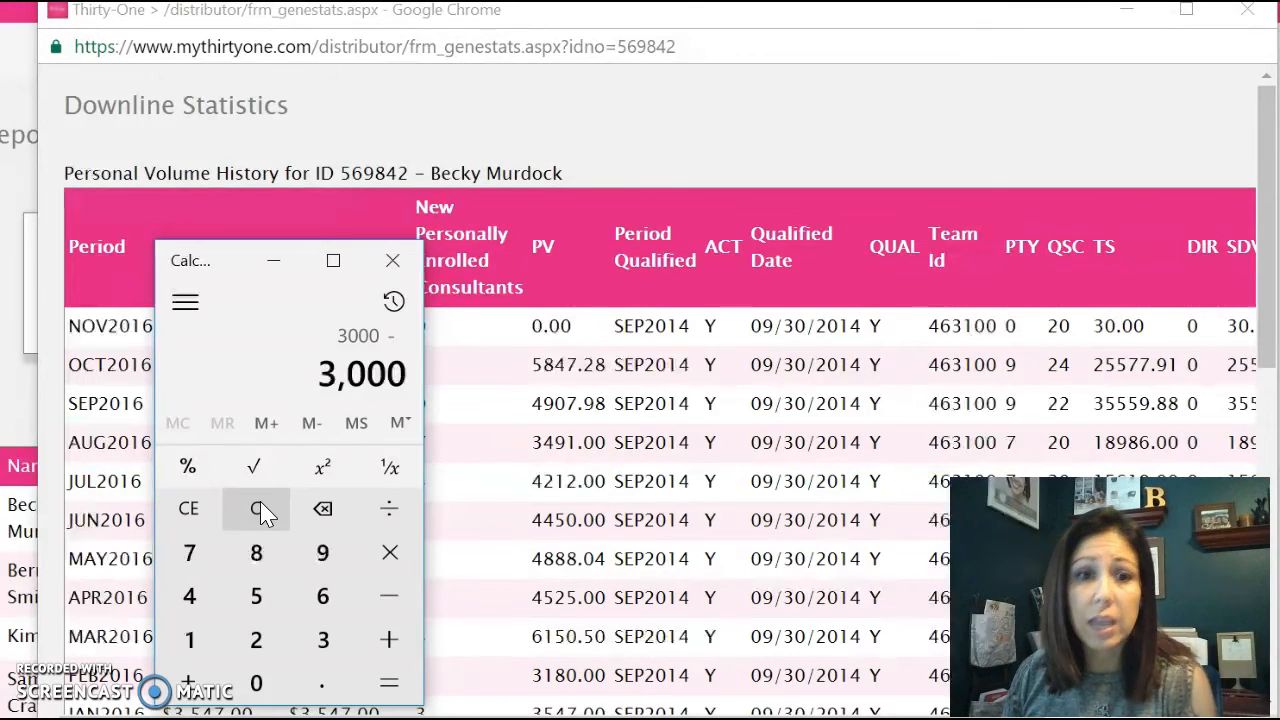
{"action": "key", "text": "BackSpace"}
{"action": "key", "text": "BackSpace"}
{"action": "left_click", "coordinate": [257, 510]}
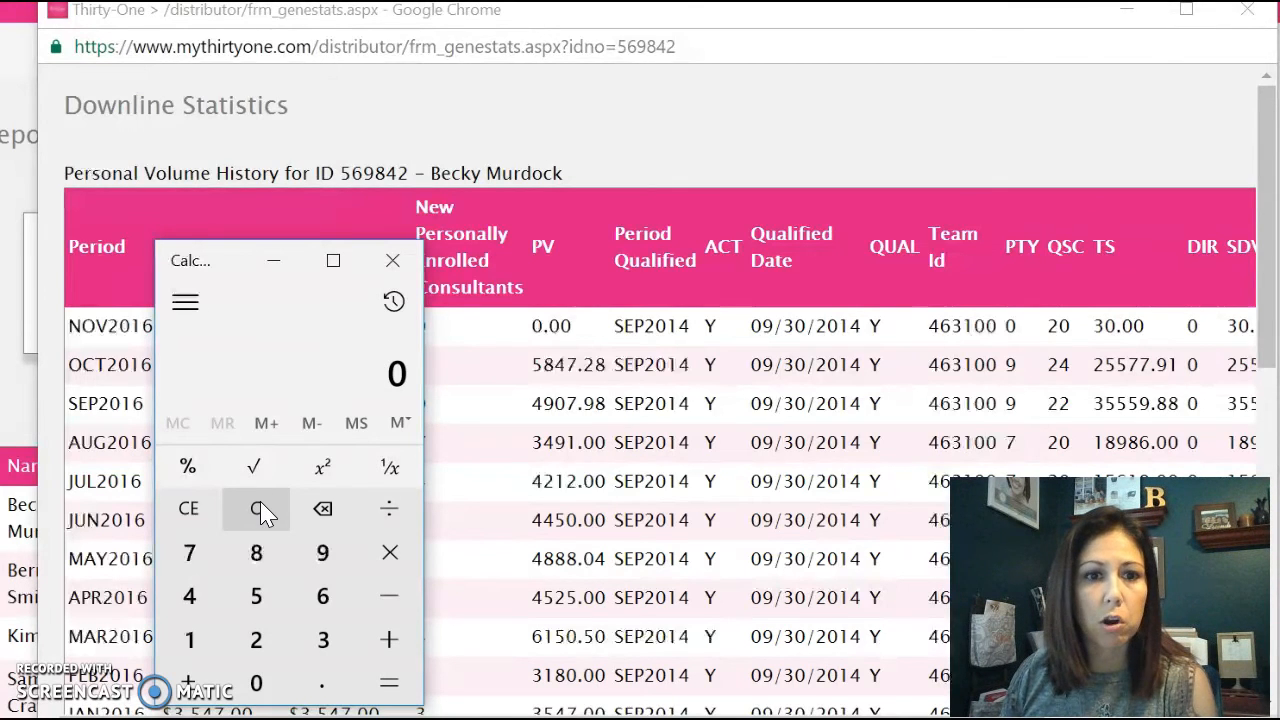
{"action": "left_click", "coordinate": [192, 509]}
Subtract 618 and 420 from 1500 on a cleared calculator, and close Calculator.
{"action": "left_click", "coordinate": [258, 510]}
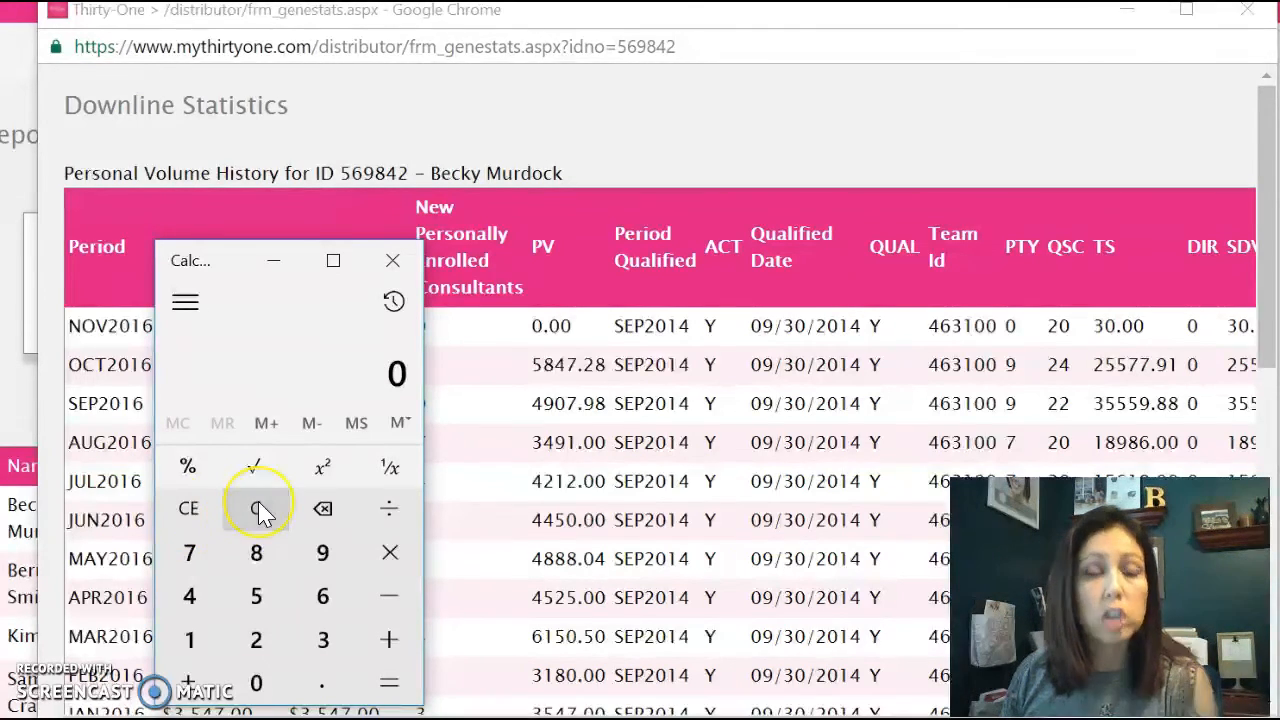
{"action": "type", "text": "1500"}
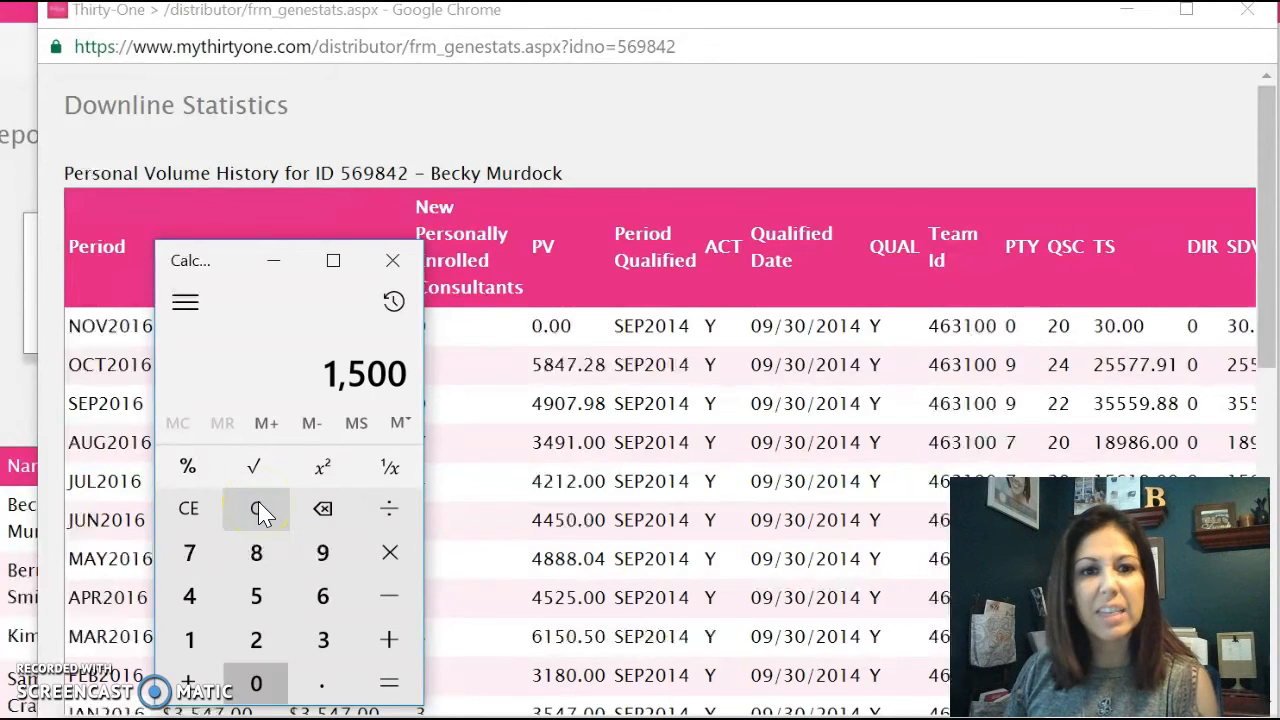
{"action": "key", "text": "minus"}
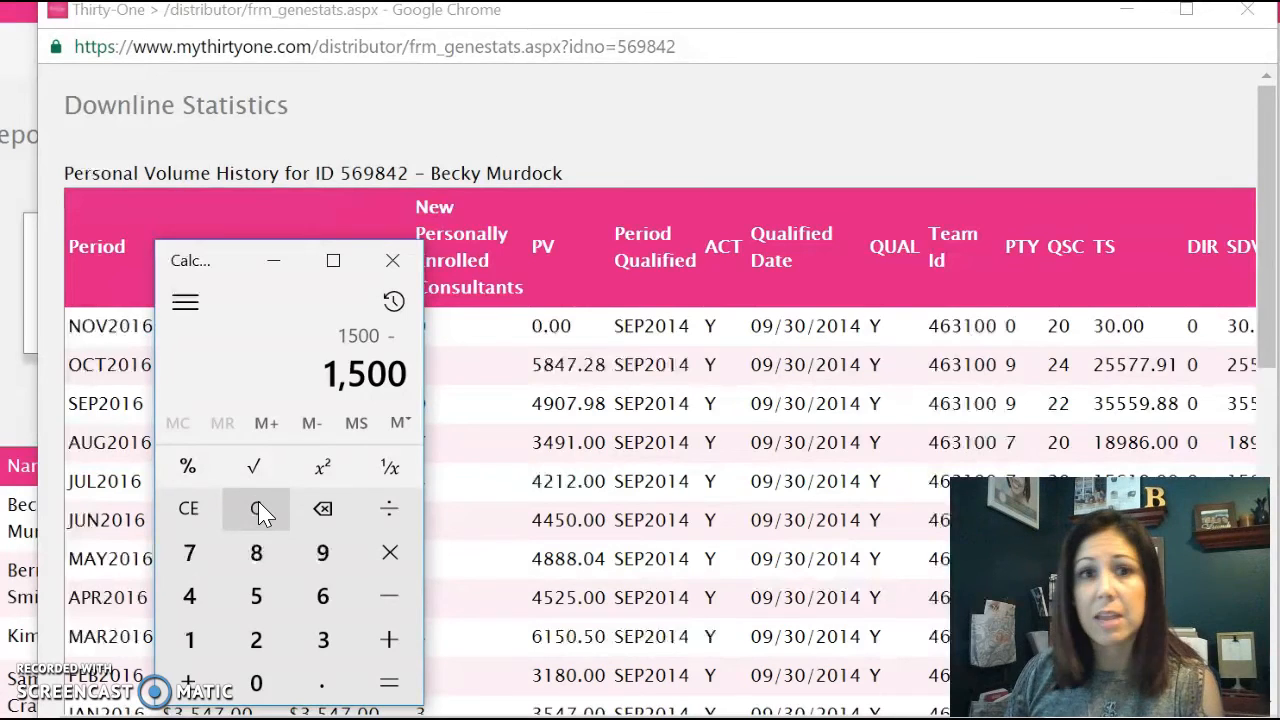
{"action": "type", "text": "618"}
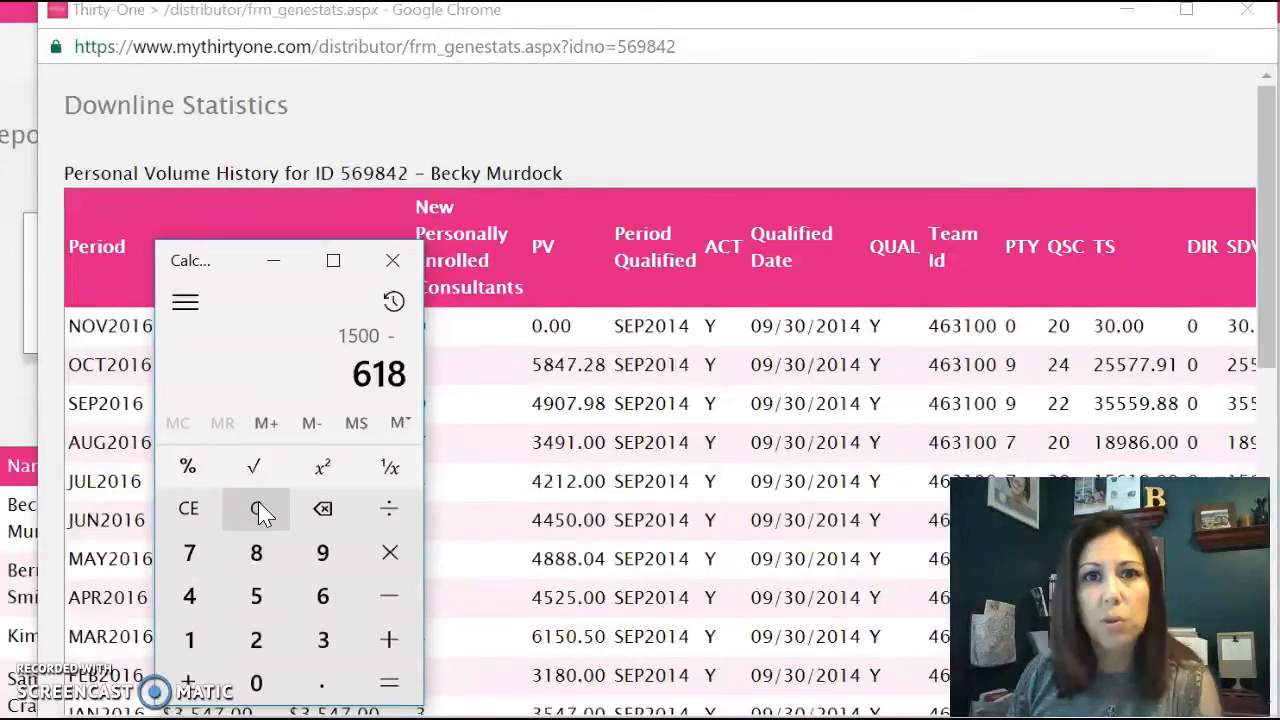
{"action": "key", "text": "Return"}
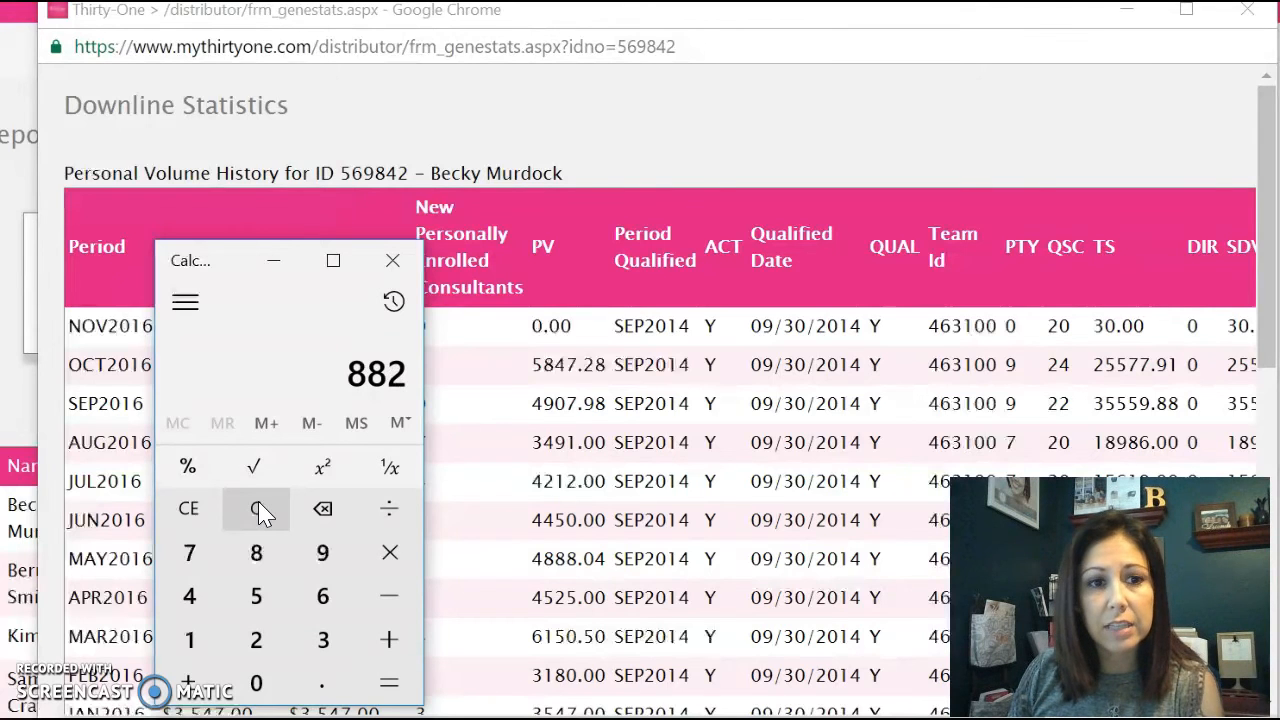
{"action": "key", "text": "minus"}
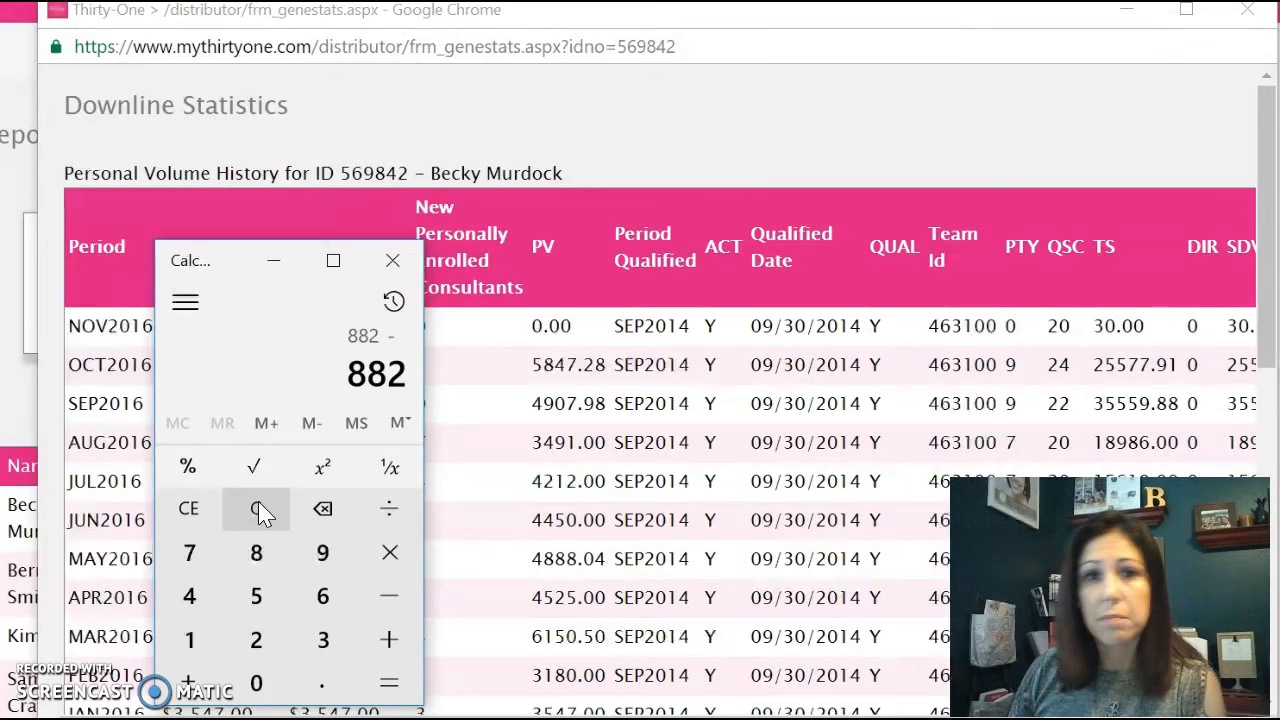
{"action": "type", "text": "420"}
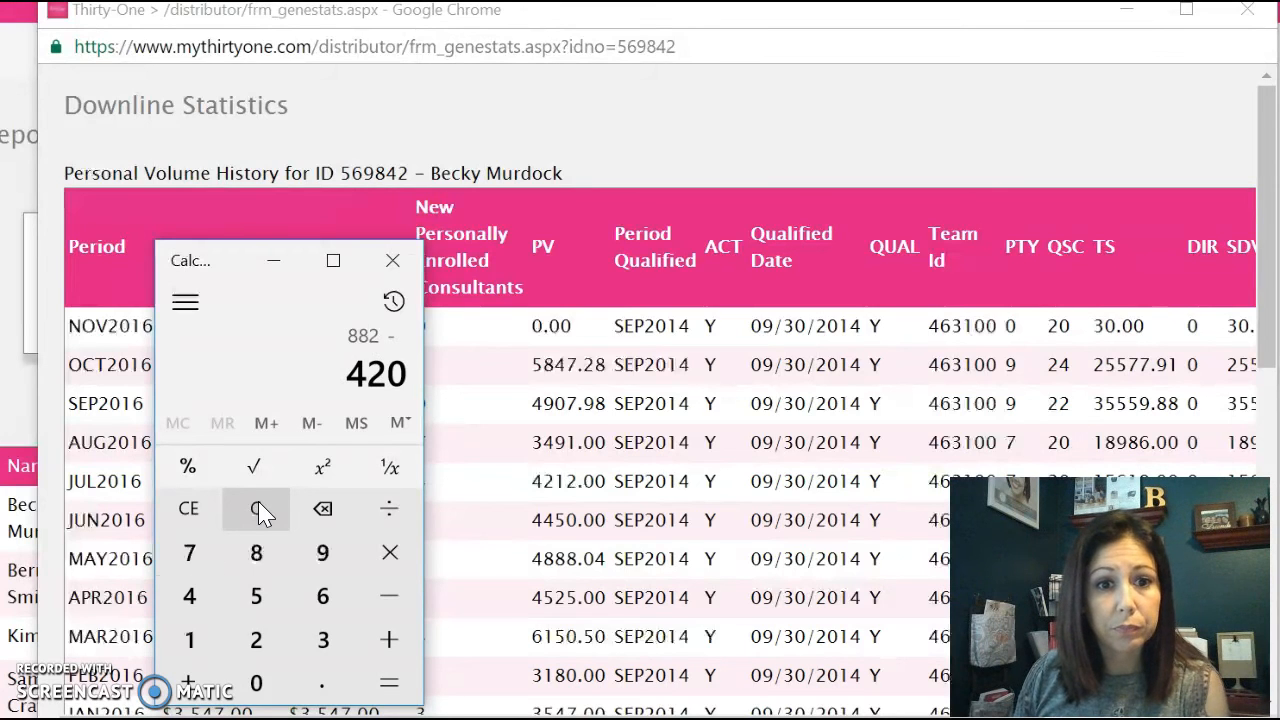
{"action": "key", "text": "Return"}
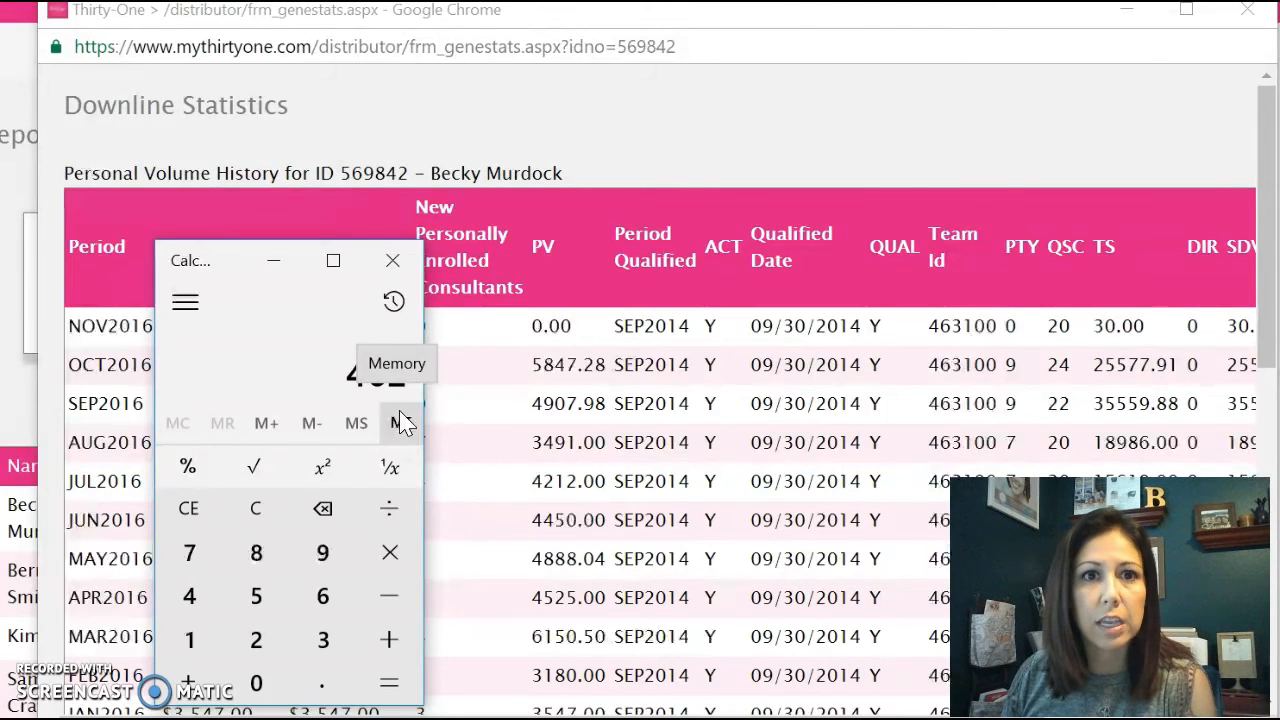
{"action": "left_click", "coordinate": [388, 258]}
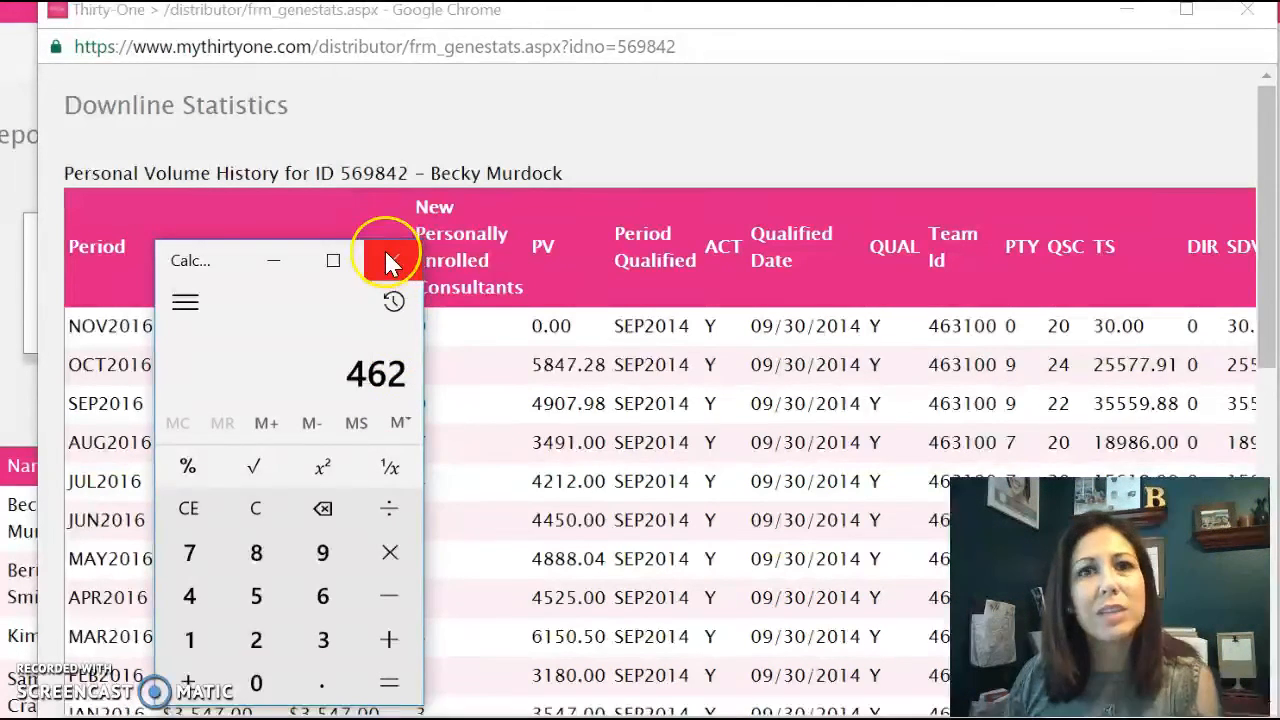